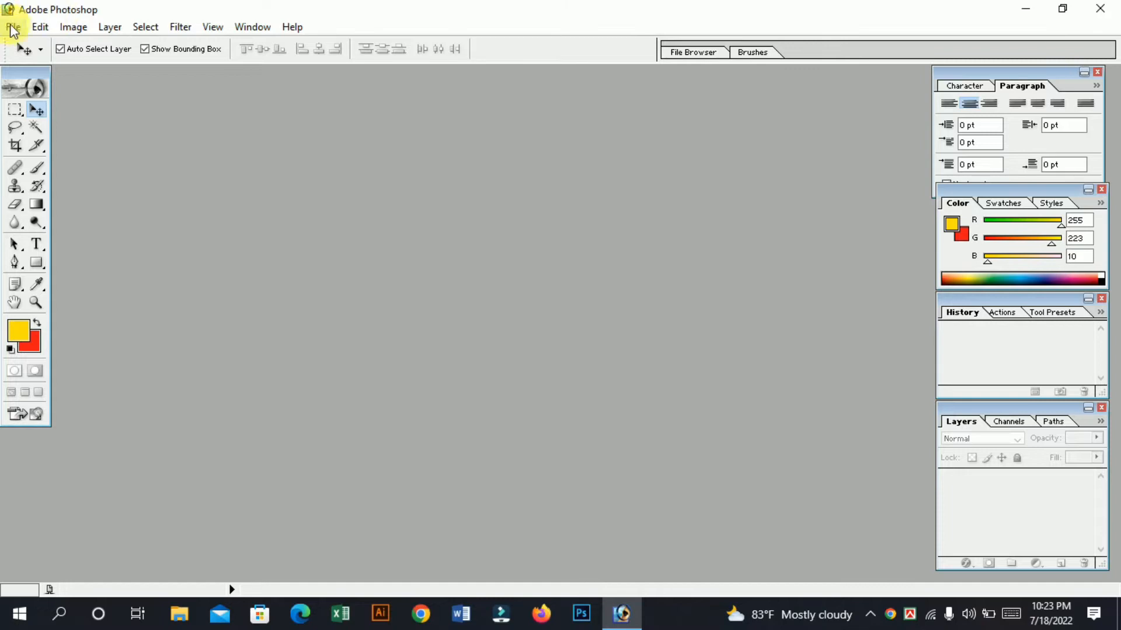
Open the image asasas.jpg and maximize its document window.
left_click(12, 26)
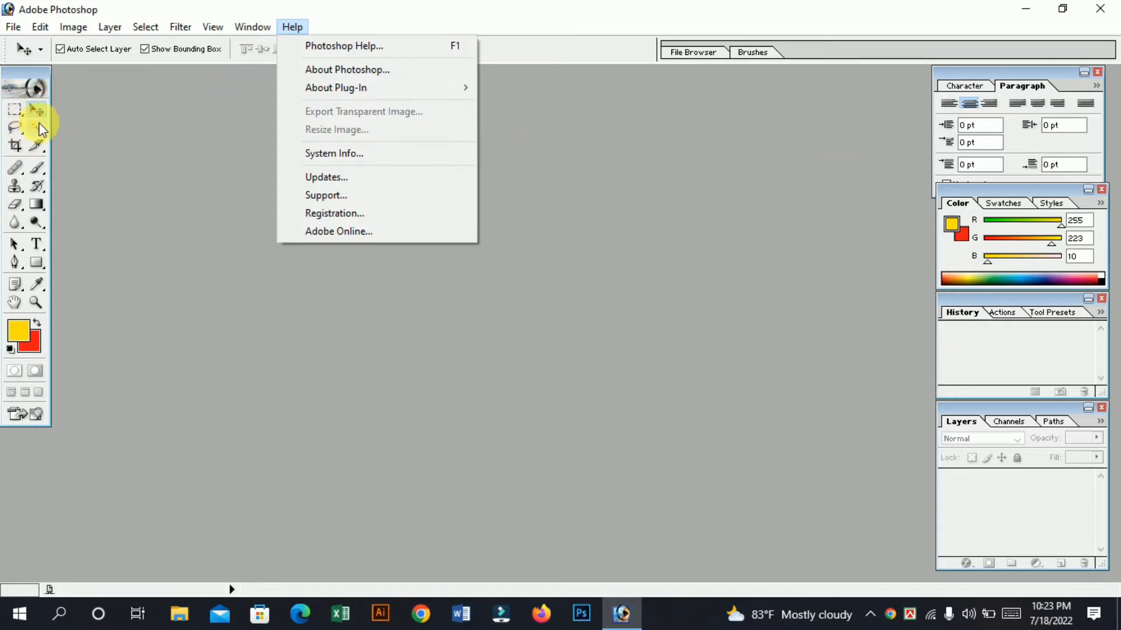
left_click(40, 121)
left_click(13, 27)
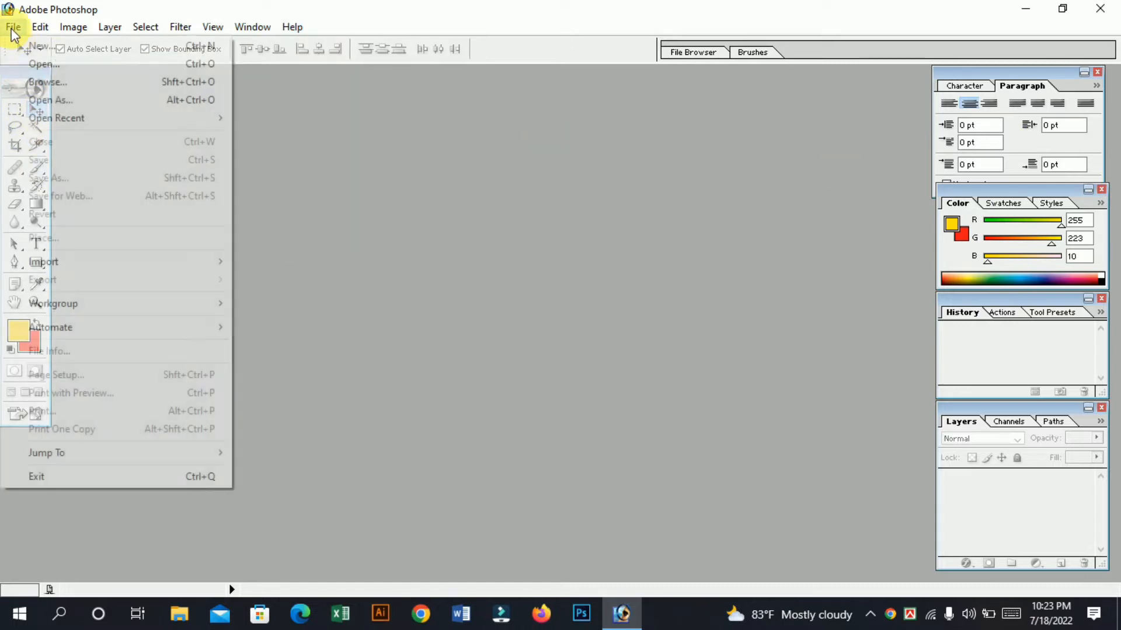
left_click(51, 60)
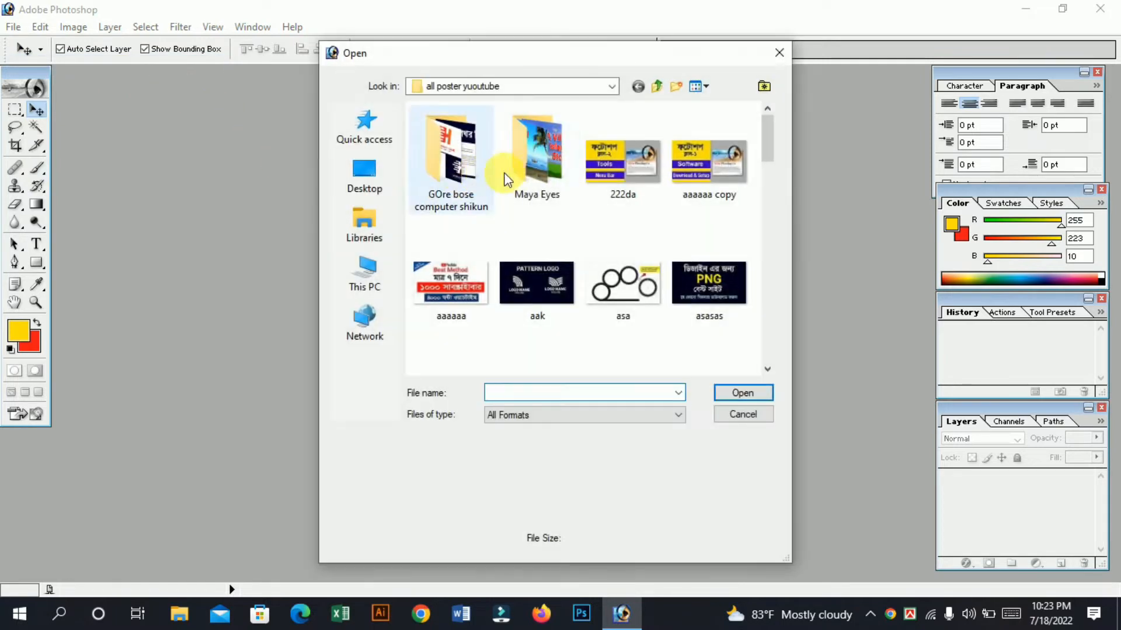
left_click(533, 286)
left_click(716, 272)
double_click(718, 270)
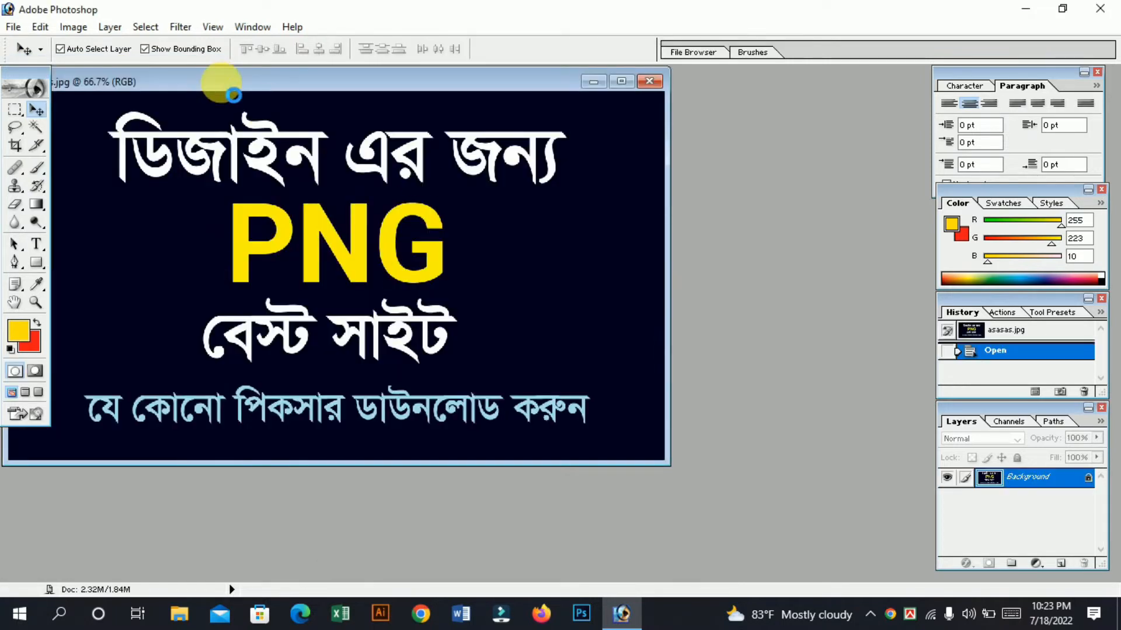
left_click_drag(185, 75, 316, 93)
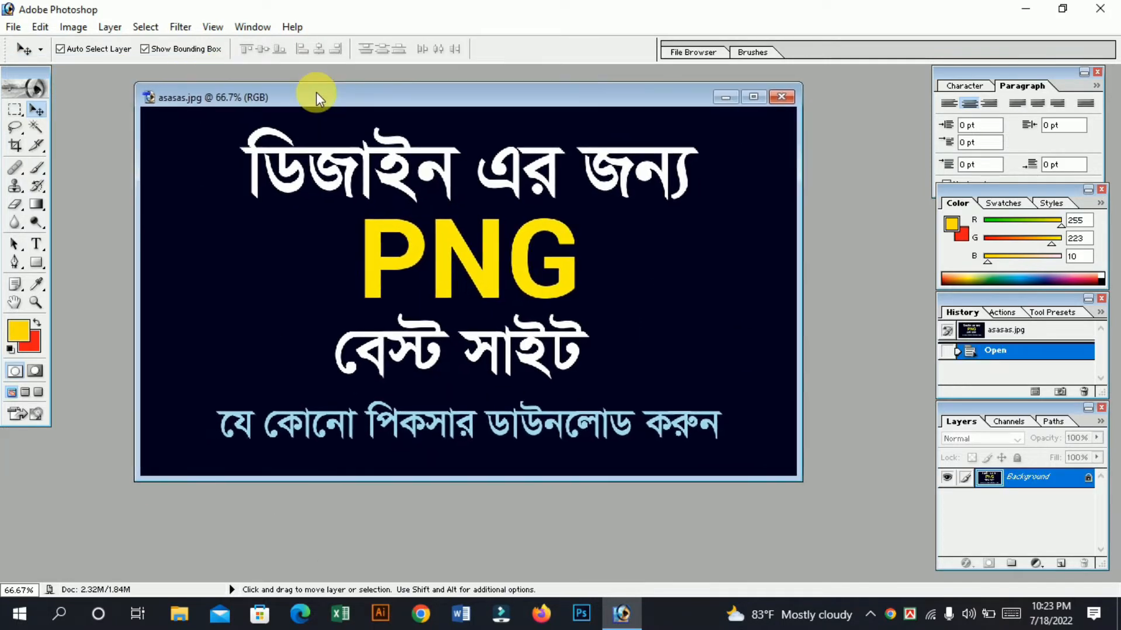
left_click(751, 99)
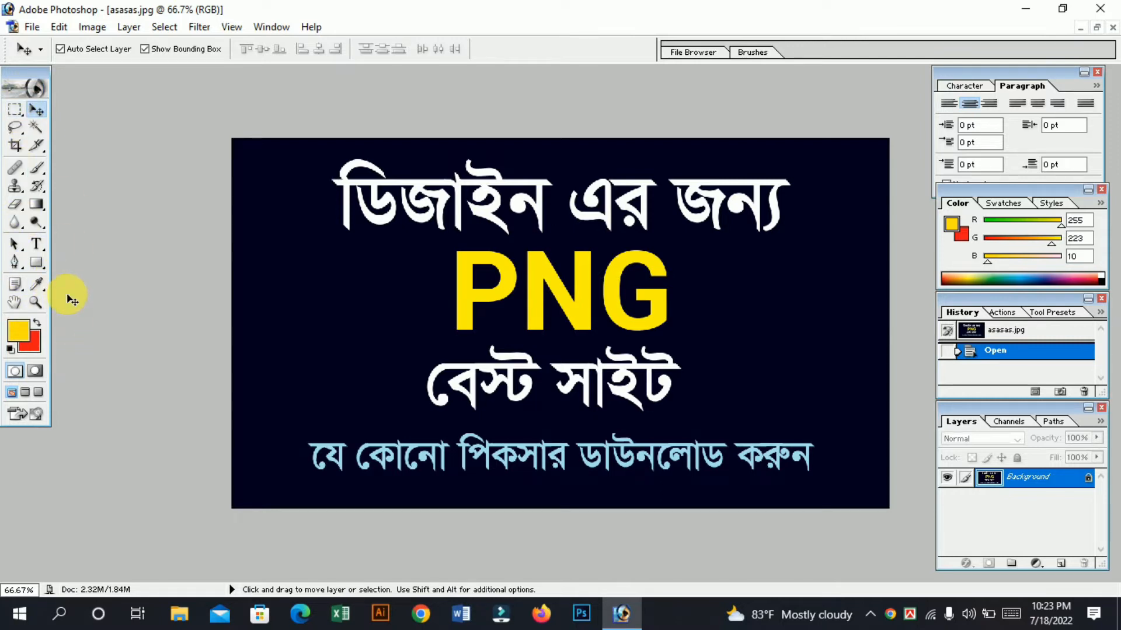
left_click(32, 26)
mouse_move(128, 27)
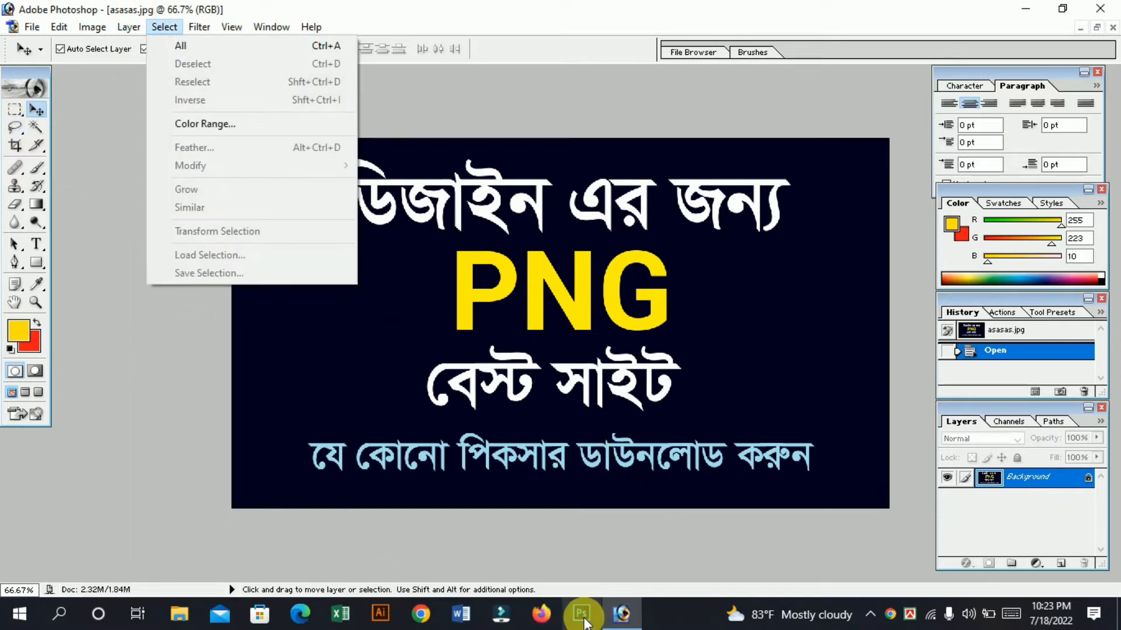
left_click(581, 615)
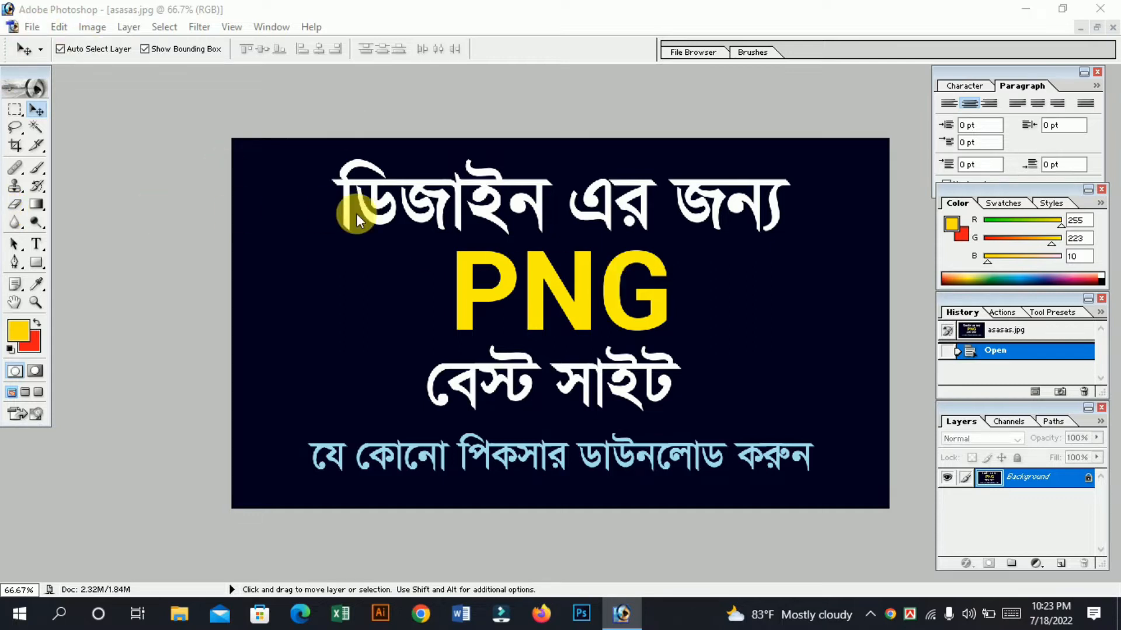
Create a new blank white RGB document and maximize its window.
left_click(28, 29)
left_click(61, 50)
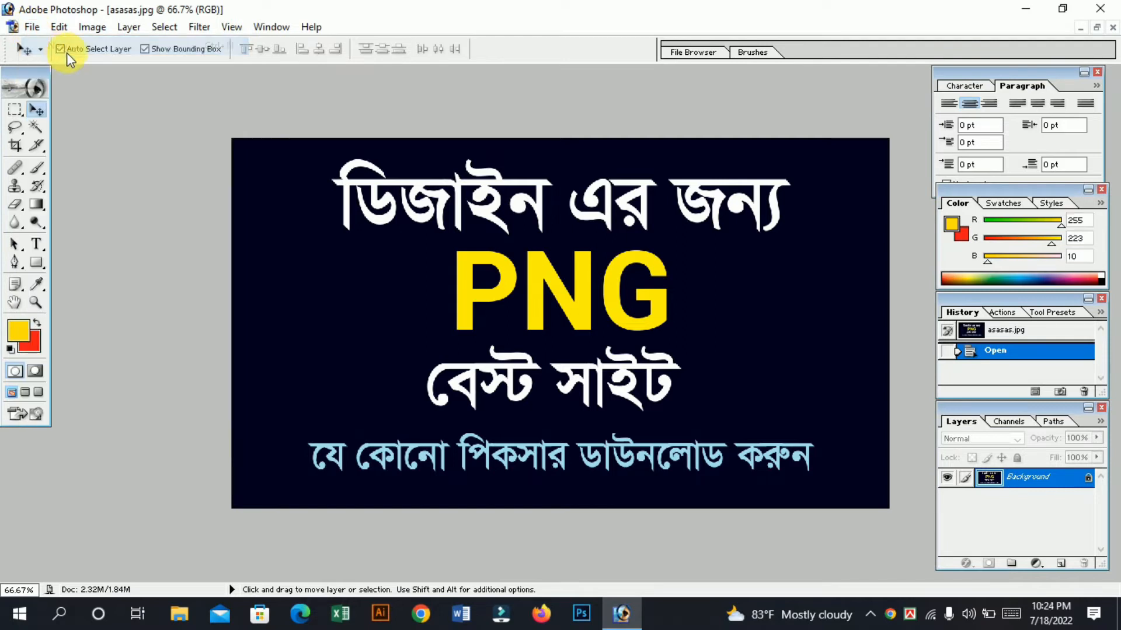
left_click(694, 209)
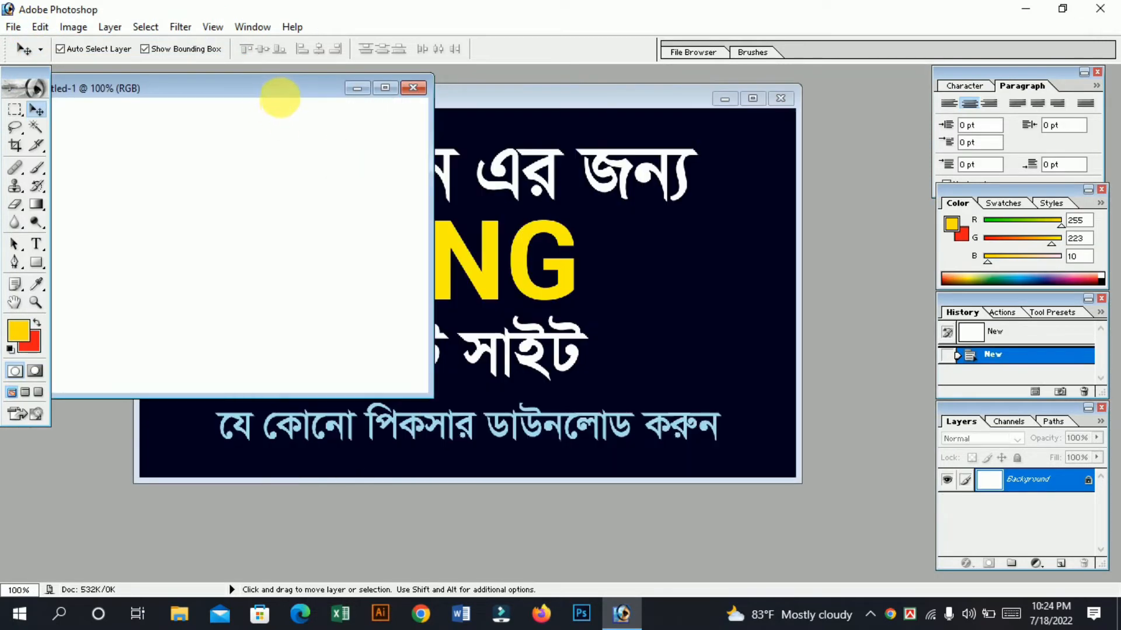
left_click(554, 118)
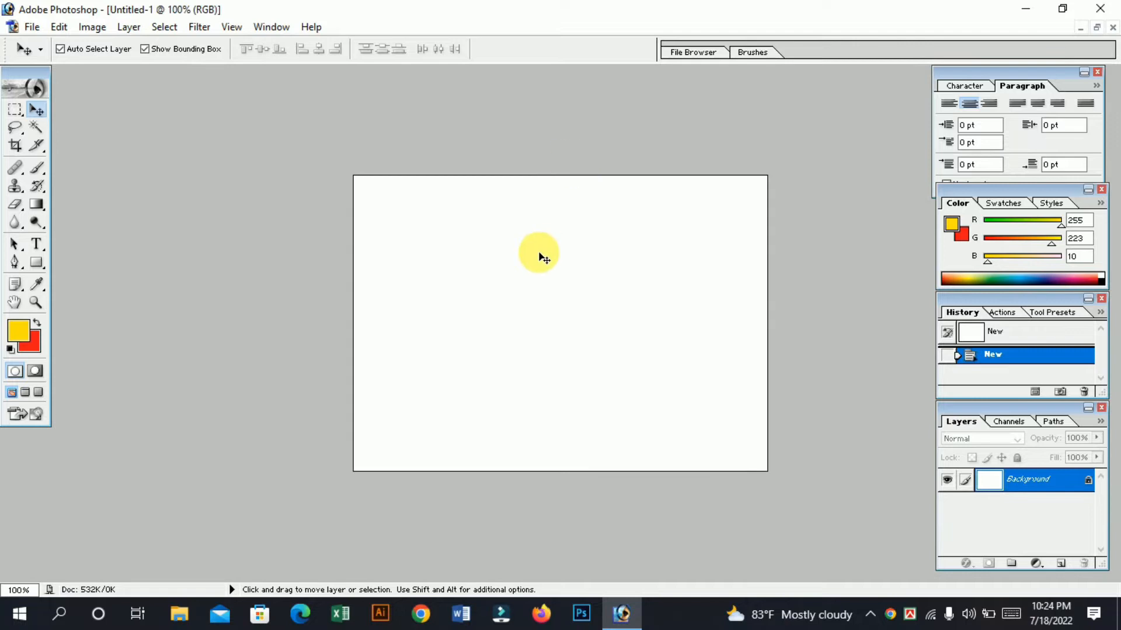
Draw a large rectangular marquee in the middle of the canvas and fill it with a bright red background color.
left_click(14, 111)
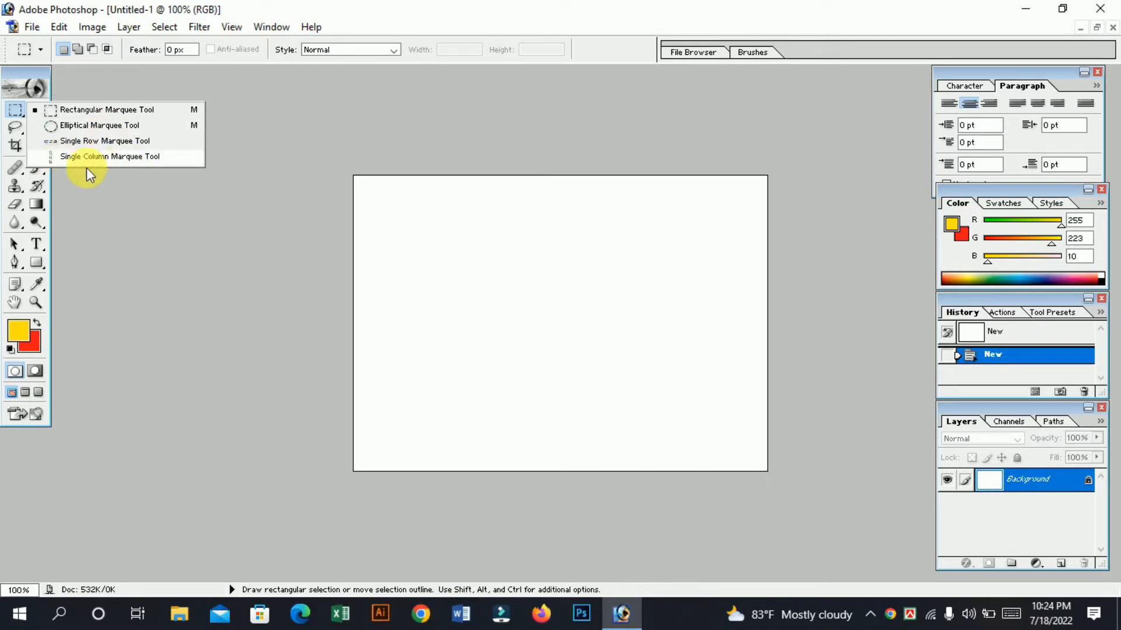
left_click(66, 109)
left_click_drag(430, 221, 671, 419)
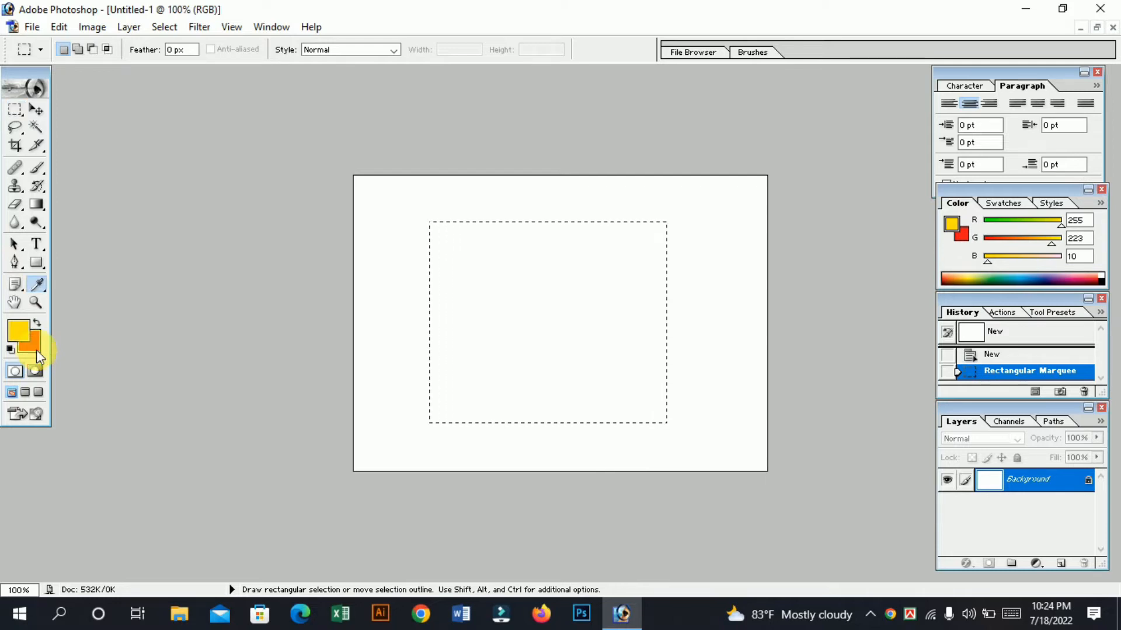
left_click(38, 356)
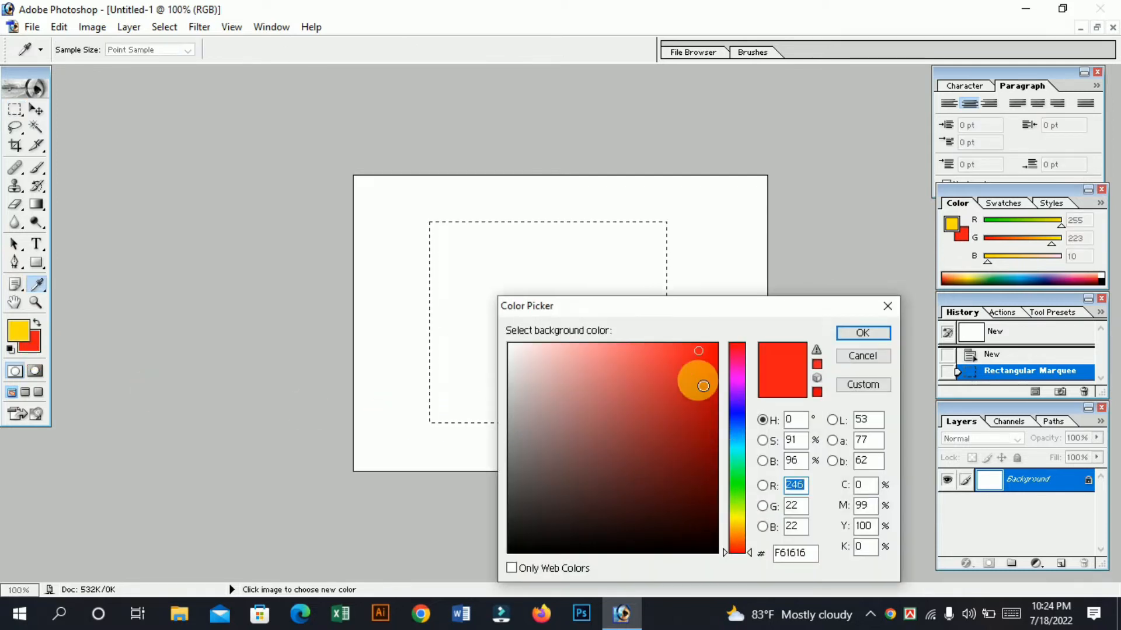
left_click_drag(703, 386, 776, 296)
left_click(849, 332)
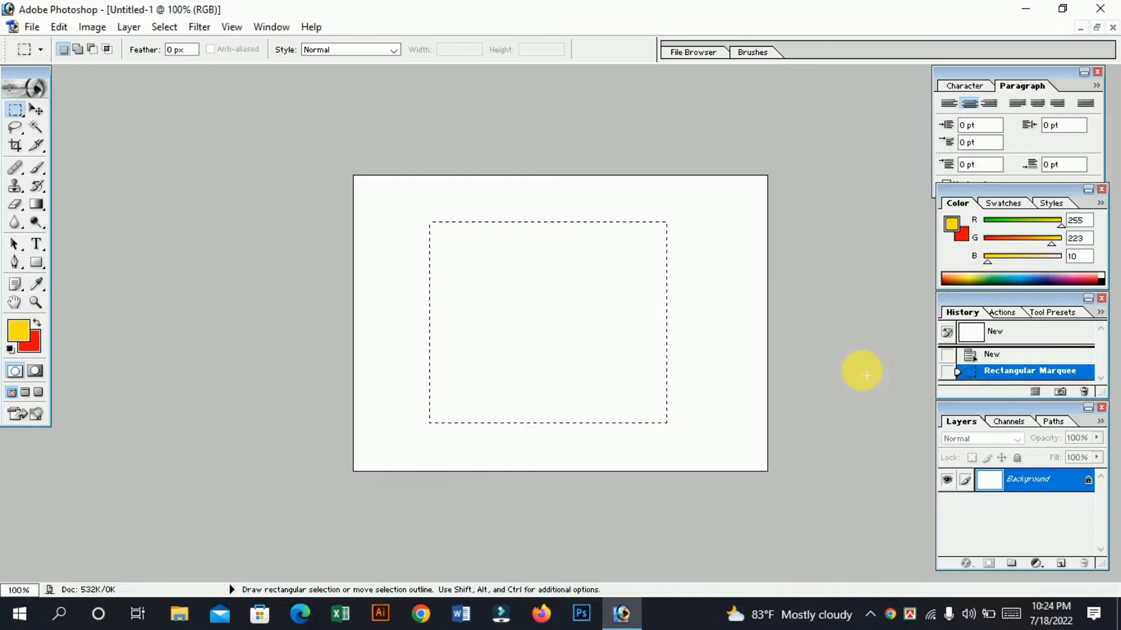
key("ctrl+BackSpace")
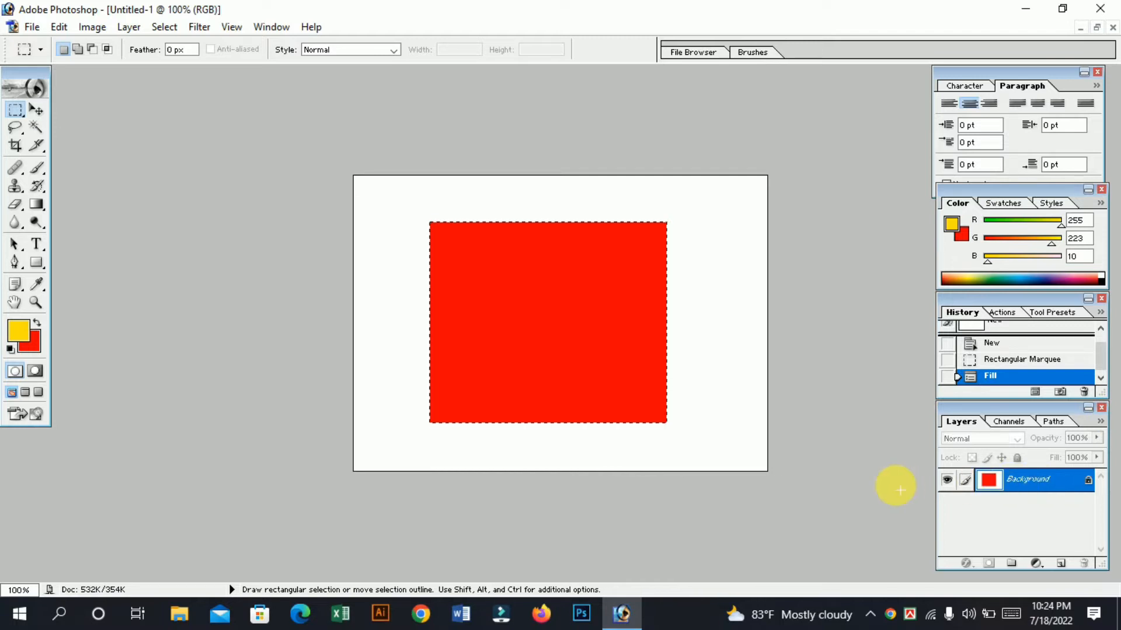
Copy the filled selection to a new layer and compare both layers by toggling their visibility.
key("ctrl+j")
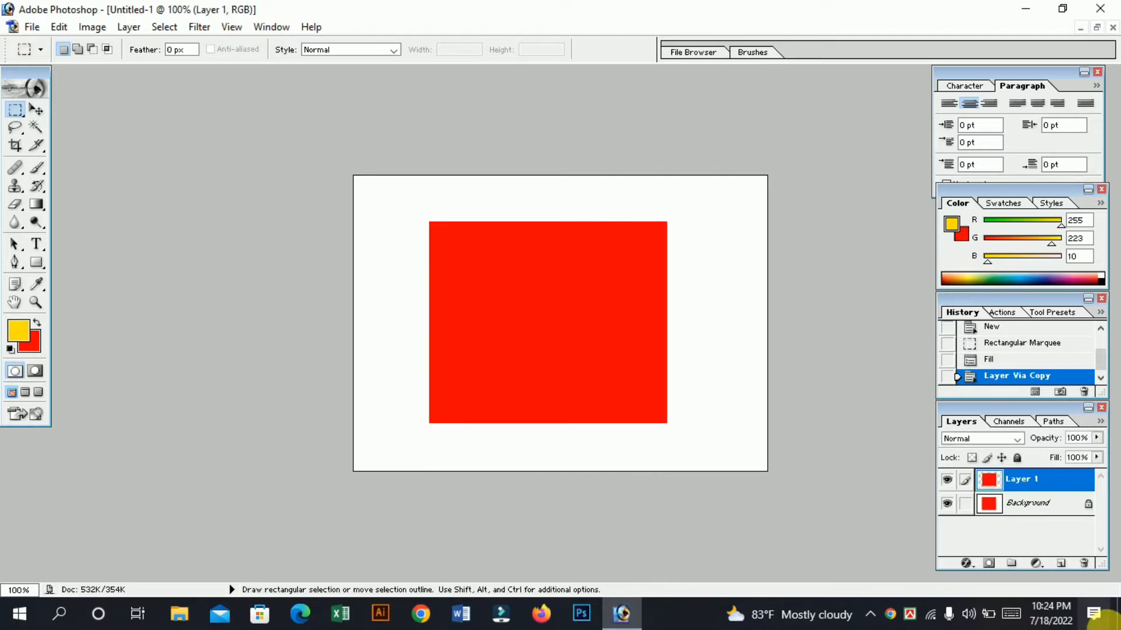
left_click(948, 503)
left_click(947, 503)
left_click(947, 504)
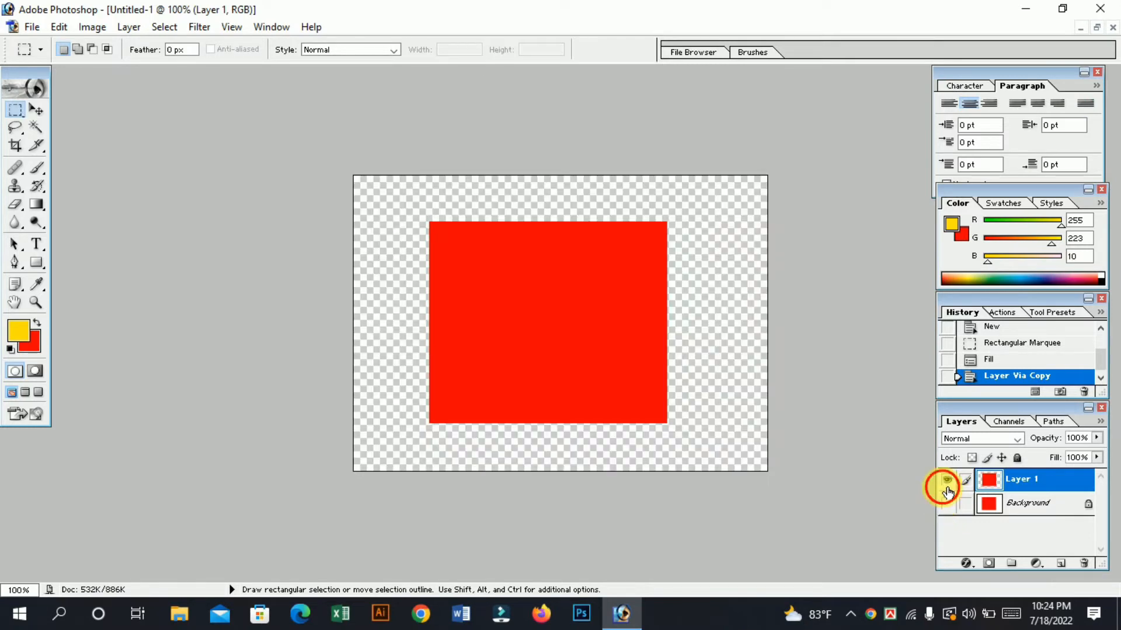
left_click(947, 479)
left_click(947, 504)
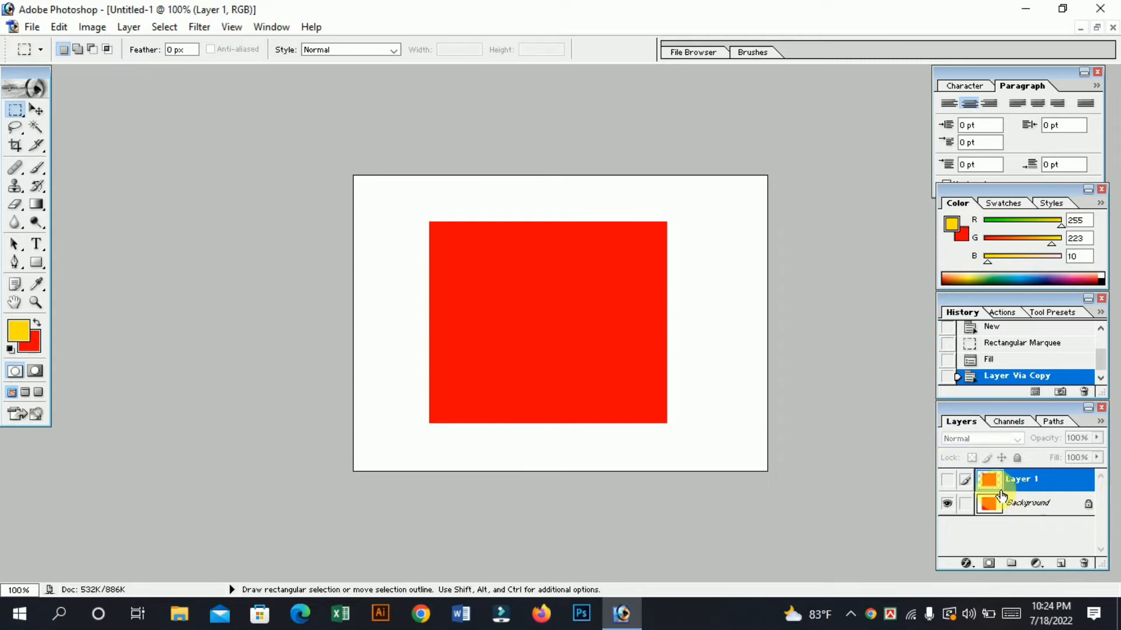
Delete Layer 1 holding the copied red rectangle.
left_click(1091, 564)
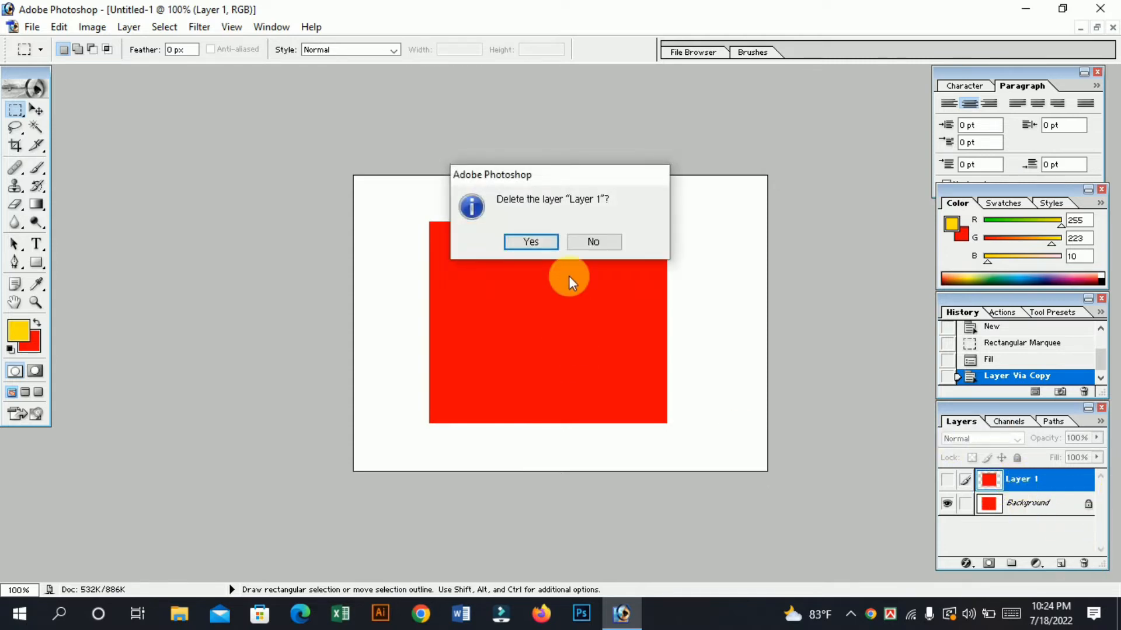
left_click(541, 250)
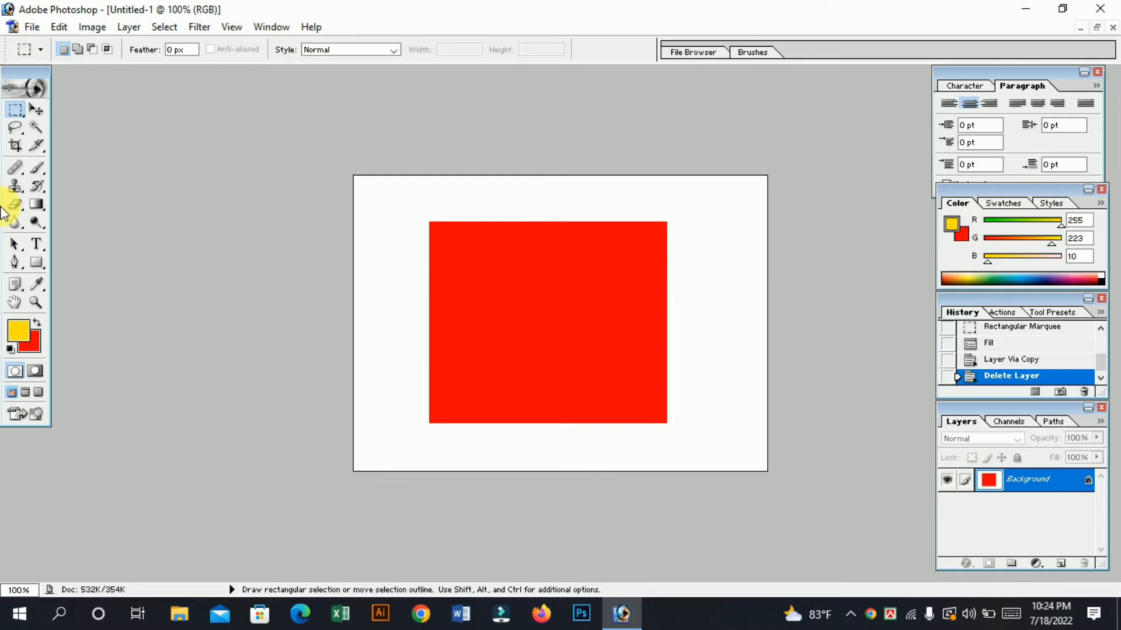
Copy a tall rectangular selection across the red rectangle's right edge to a new layer and inspect it by toggling the Background's visibility.
left_click_drag(594, 187, 719, 462)
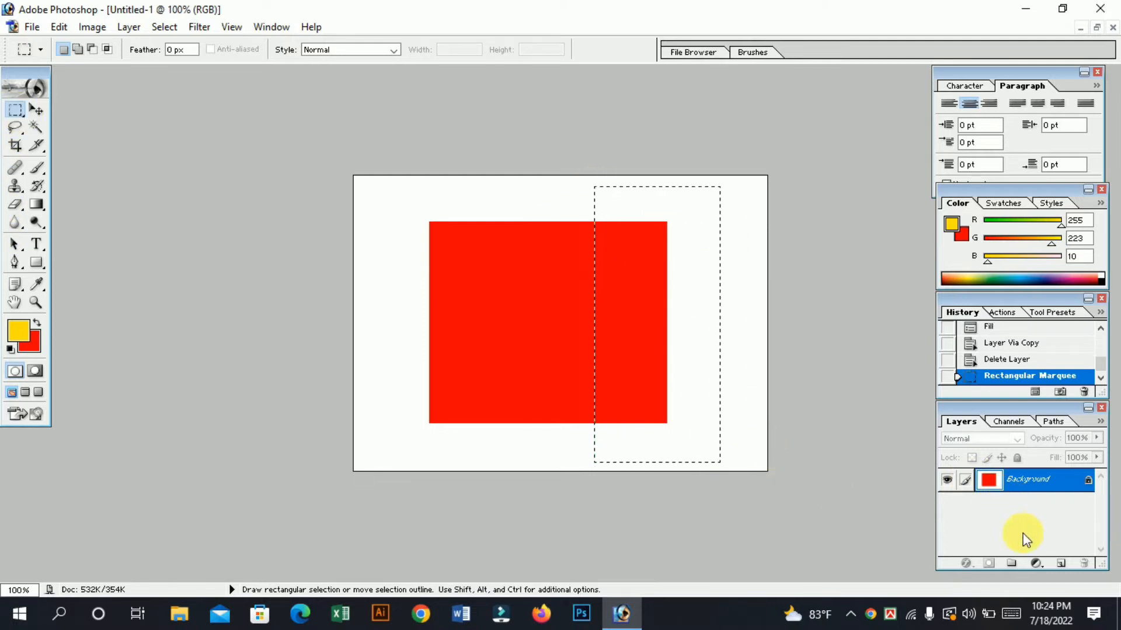
key("ctrl+j")
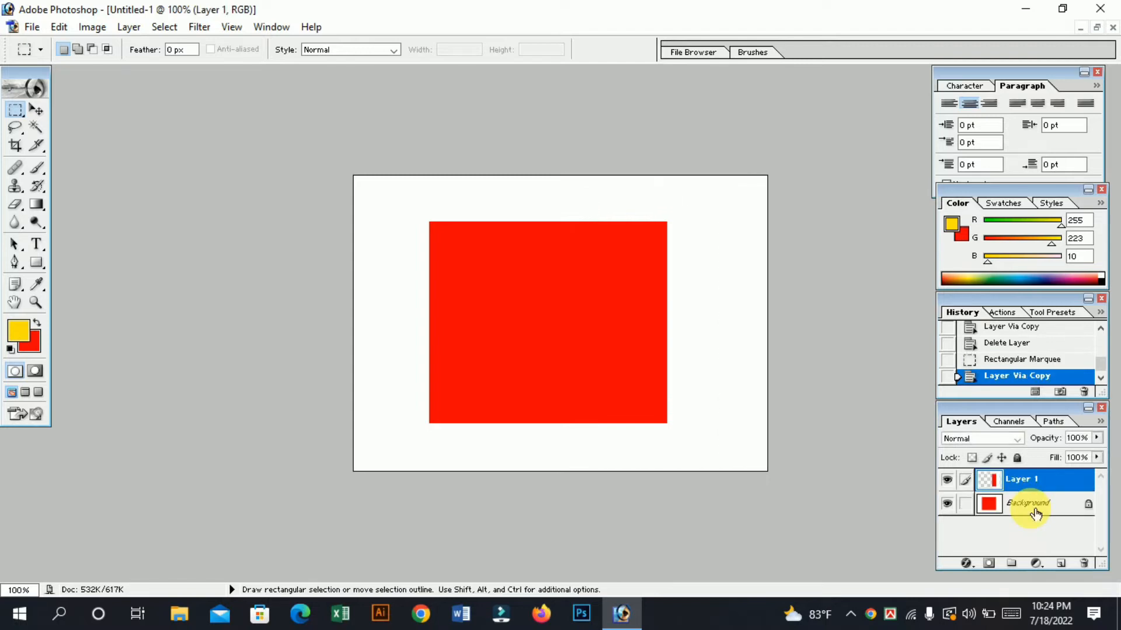
left_click(956, 506)
left_click(956, 506)
left_click(956, 506)
left_click(956, 505)
left_click(956, 506)
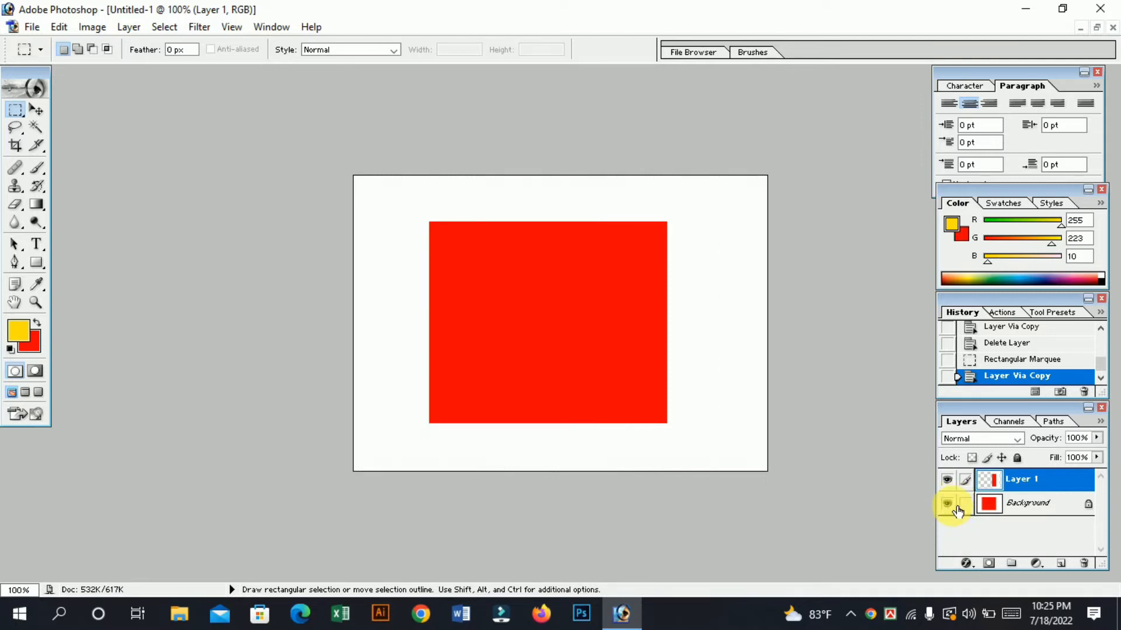
left_click(956, 505)
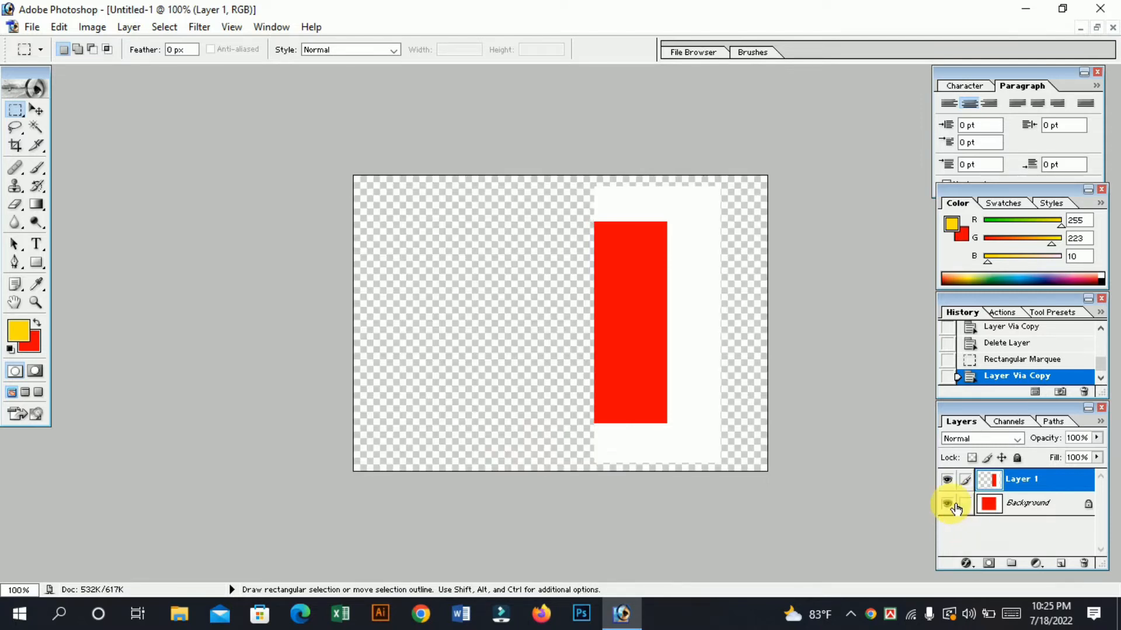
left_click(956, 506)
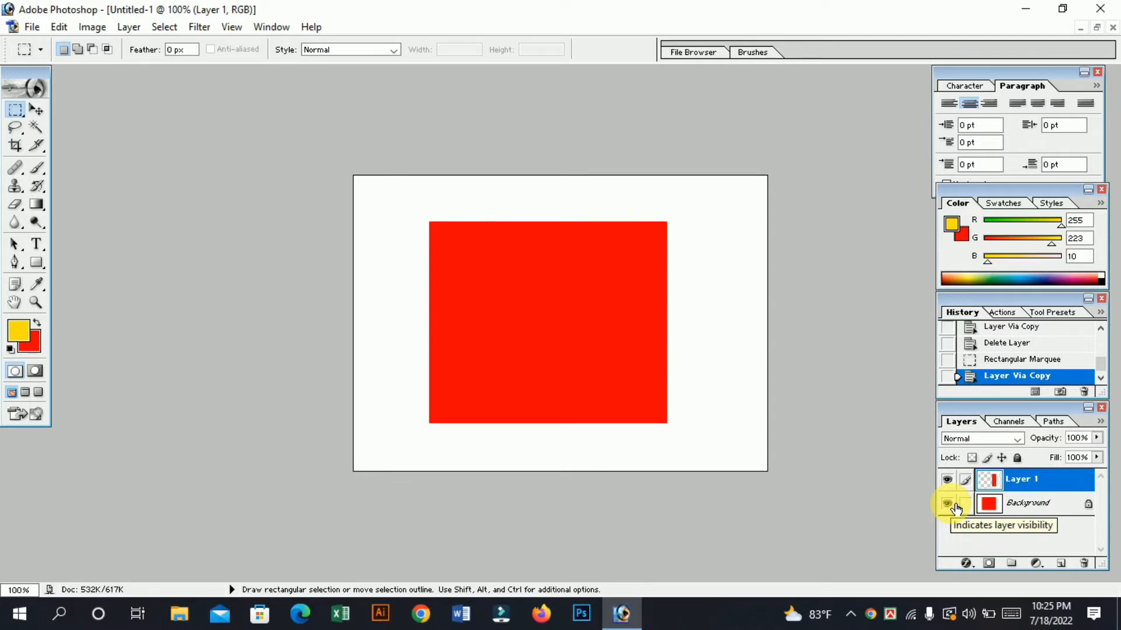
Move the copied strip on Layer 1 slightly left and down from its original place.
left_click(36, 109)
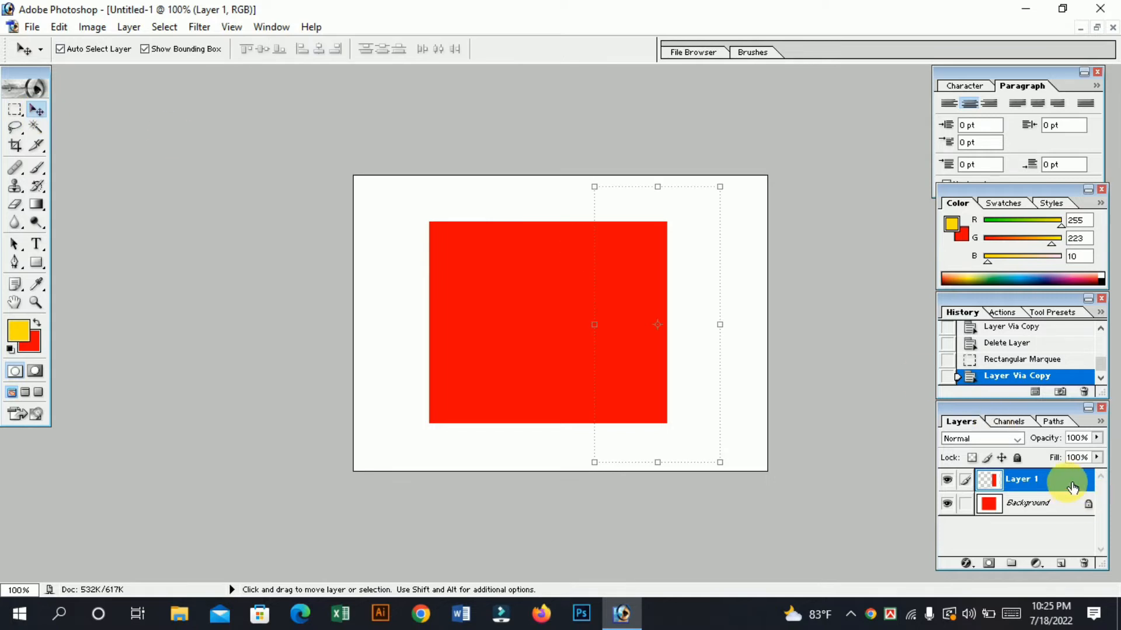
left_click_drag(688, 316, 498, 311)
left_click_drag(500, 311, 727, 420)
Select a circular area over the strip's right edge with the Elliptical Marquee, move it to the red rectangle's left edge, and deselect.
left_click(17, 112)
left_click(70, 124)
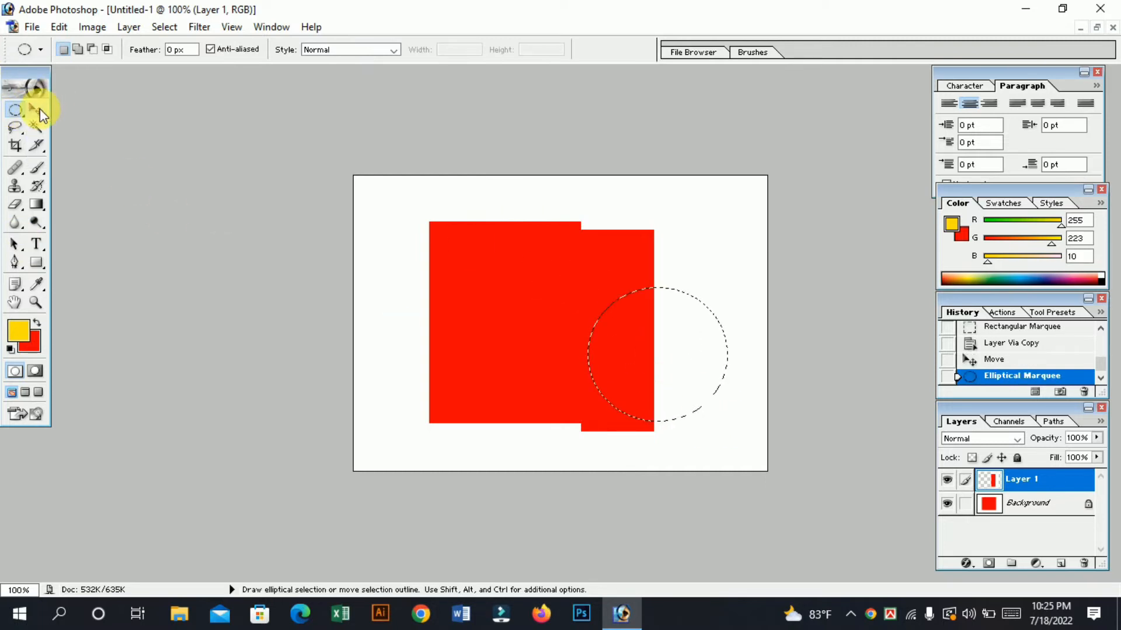
left_click(37, 110)
left_click_drag(583, 327, 409, 291)
left_click(552, 195)
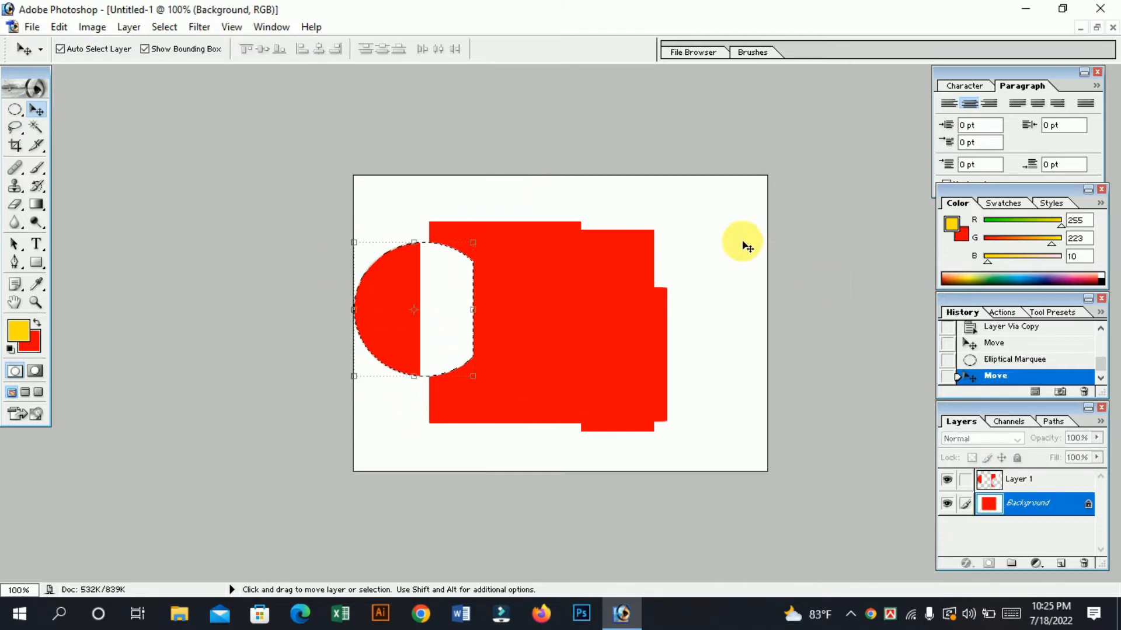
left_click(1022, 479)
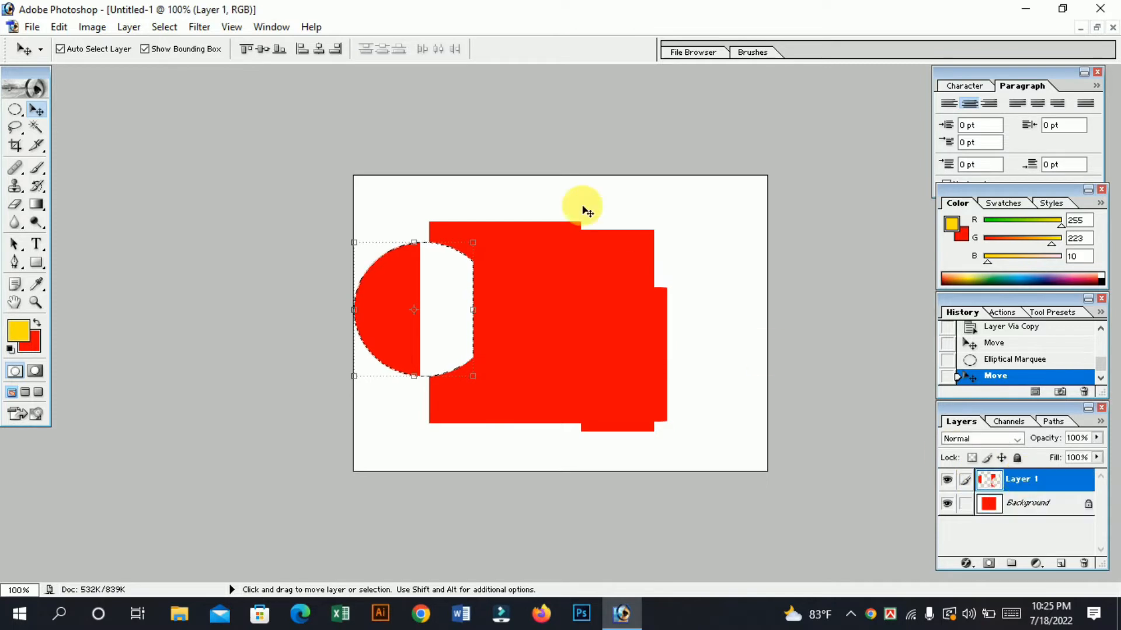
key("ctrl+d")
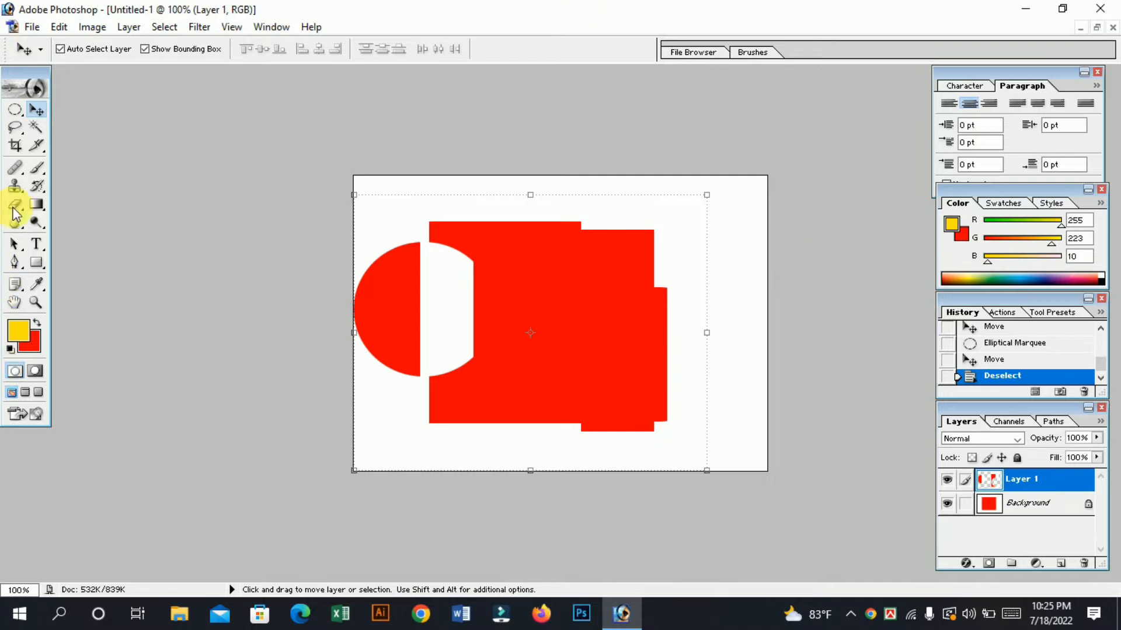
Fill a freeform Lasso selection over the red shape's right side on Layer 1 with white (FFFFFF) and deselect.
mouse_move(16, 138)
left_mouse_down()
mouse_move(13, 125)
mouse_move(83, 131)
left_mouse_up()
mouse_move(624, 182)
left_mouse_down()
mouse_move(757, 317)
mouse_move(719, 439)
mouse_move(629, 397)
mouse_move(589, 314)
mouse_move(594, 228)
mouse_move(622, 184)
left_mouse_up()
key("i")
left_click(34, 343)
left_click(434, 194)
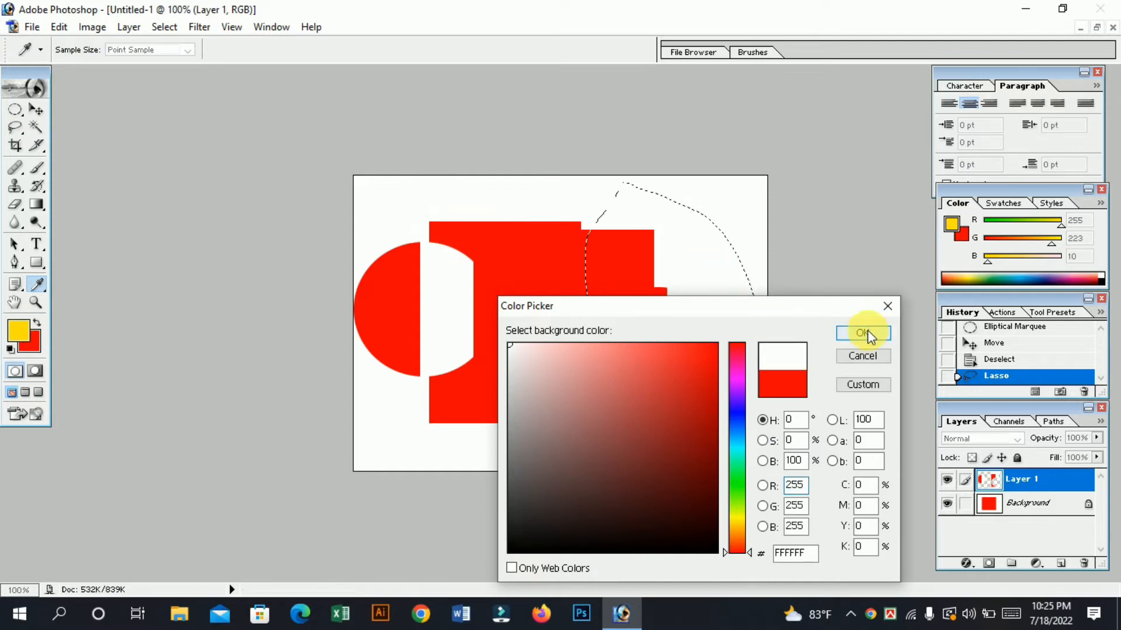
left_click(867, 334)
key("l")
key("ctrl+BackSpace")
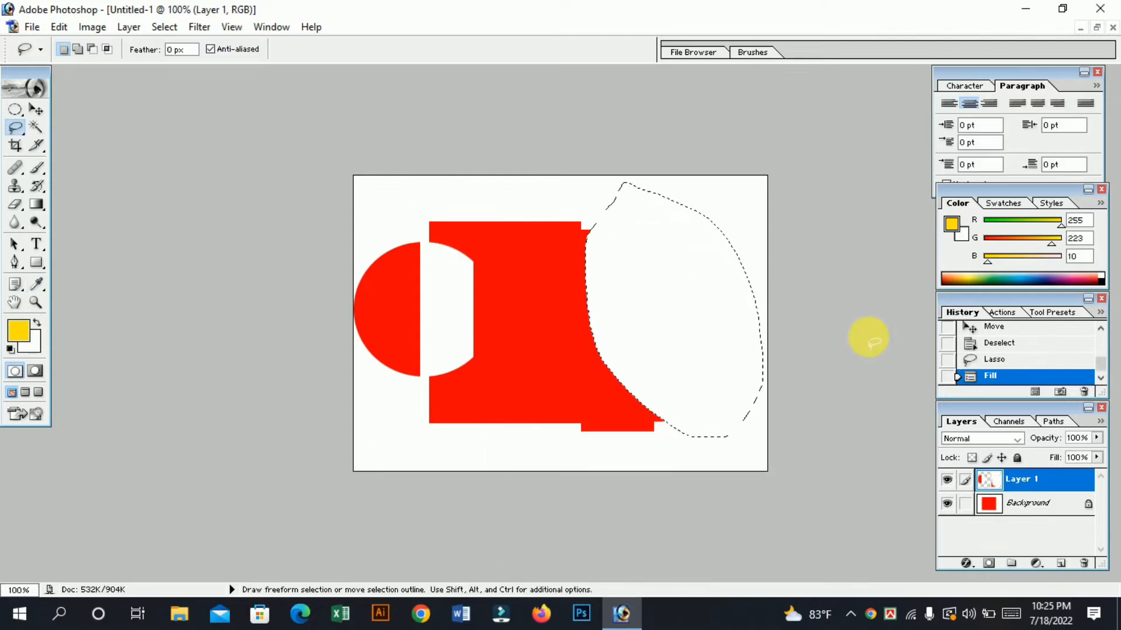
key("ctrl+d")
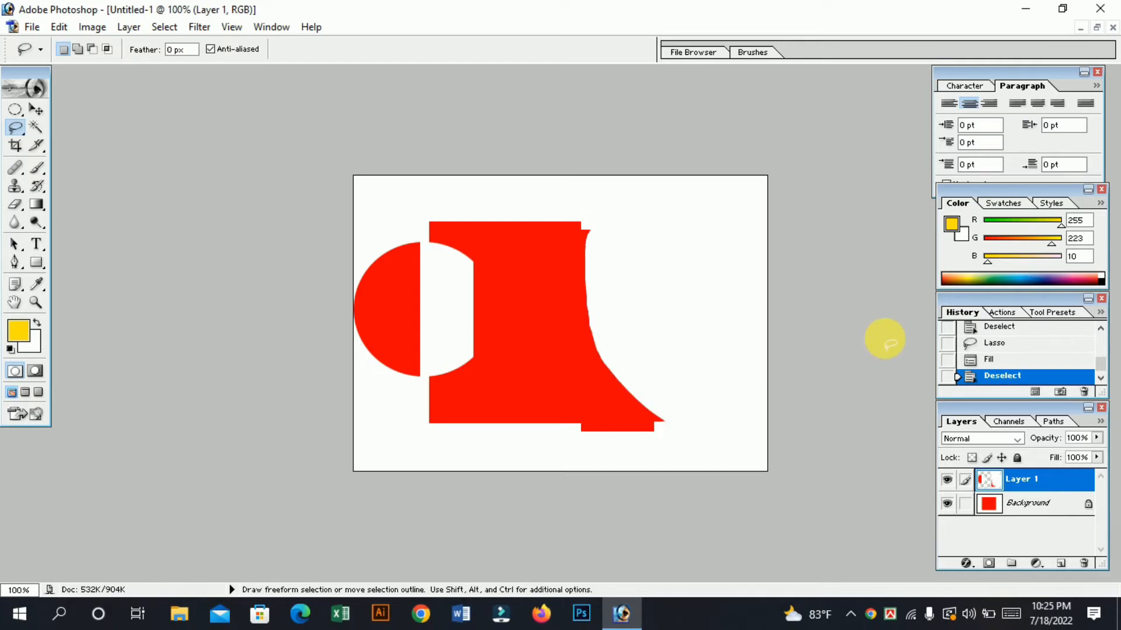
Draw an irregular freeform selection with the Lasso tool across the red shape's upper right part.
left_click(24, 133)
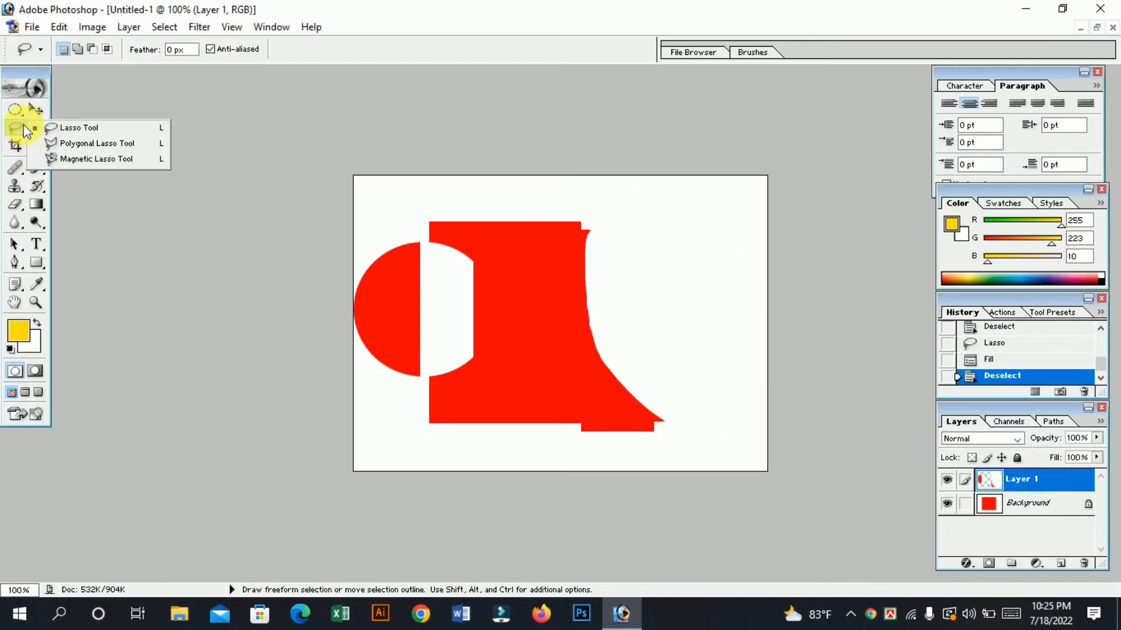
left_click(82, 125)
mouse_move(525, 202)
left_mouse_down()
mouse_move(575, 286)
mouse_move(642, 245)
mouse_move(528, 209)
left_mouse_up()
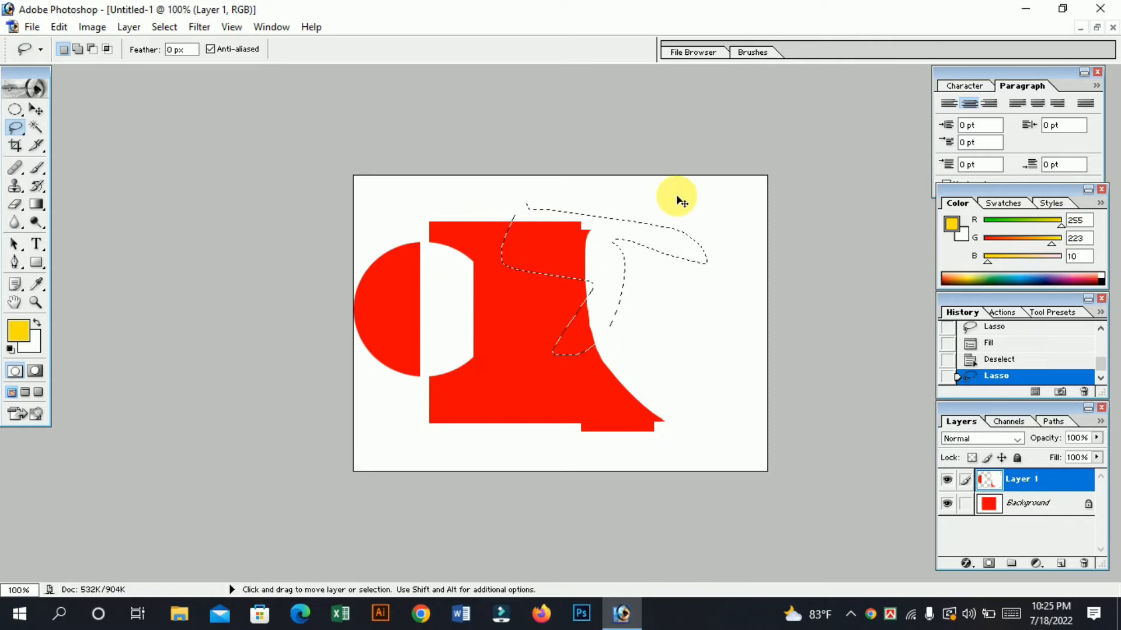
Fill the freeform selection across the red shape's upper right part with white and deselect.
key("ctrl+BackSpace")
key("ctrl+d")
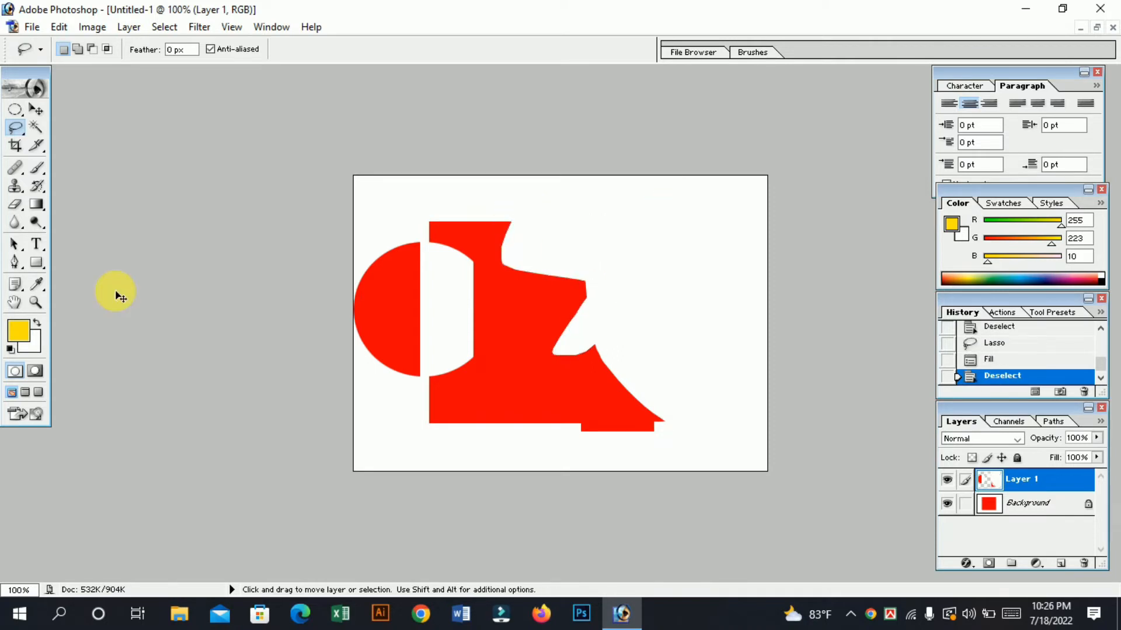
Draw a closed M-shaped selection with the Polygonal Lasso tool over the red shape's right edge and the white area beside it.
right_click(15, 127)
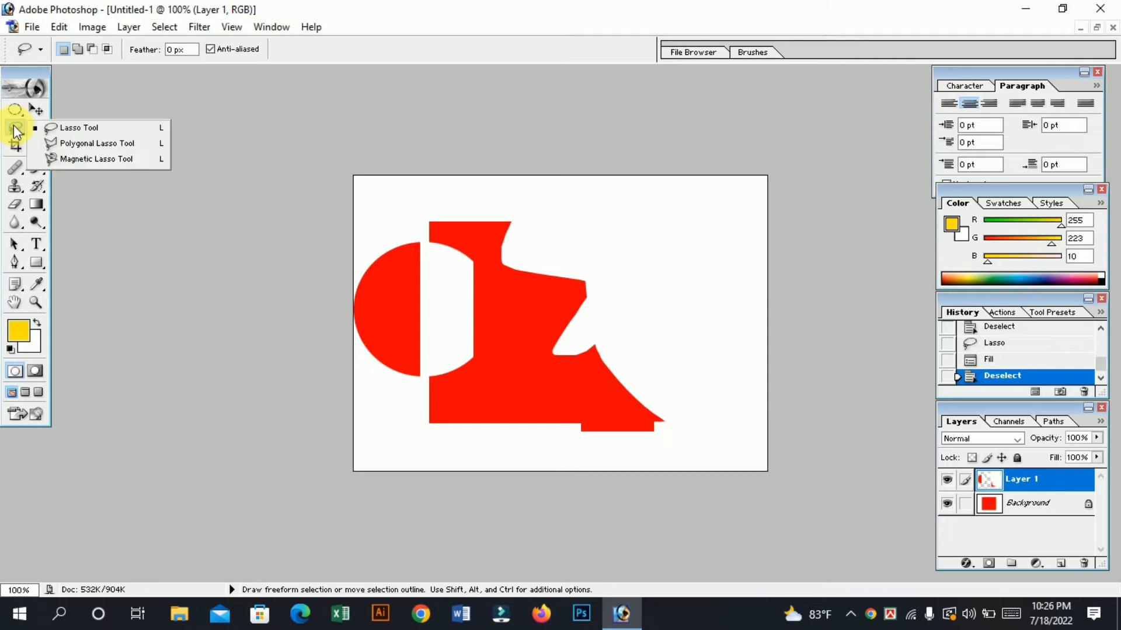
left_click(88, 147)
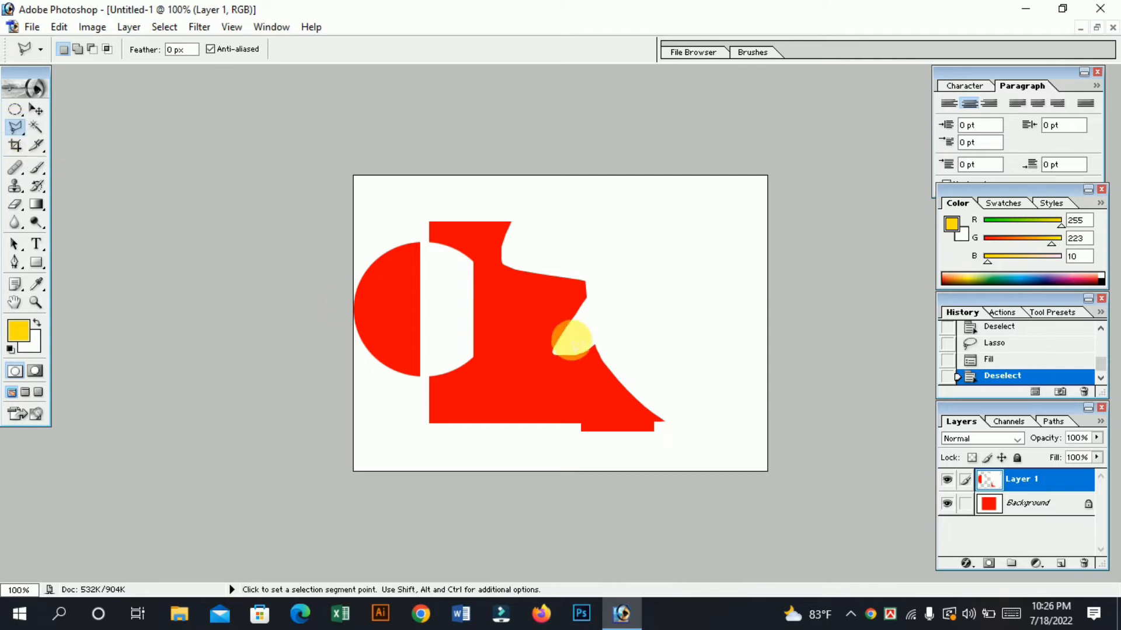
left_click(579, 224)
left_click(560, 337)
left_click(735, 348)
left_click(707, 250)
left_click(655, 313)
left_click(578, 223)
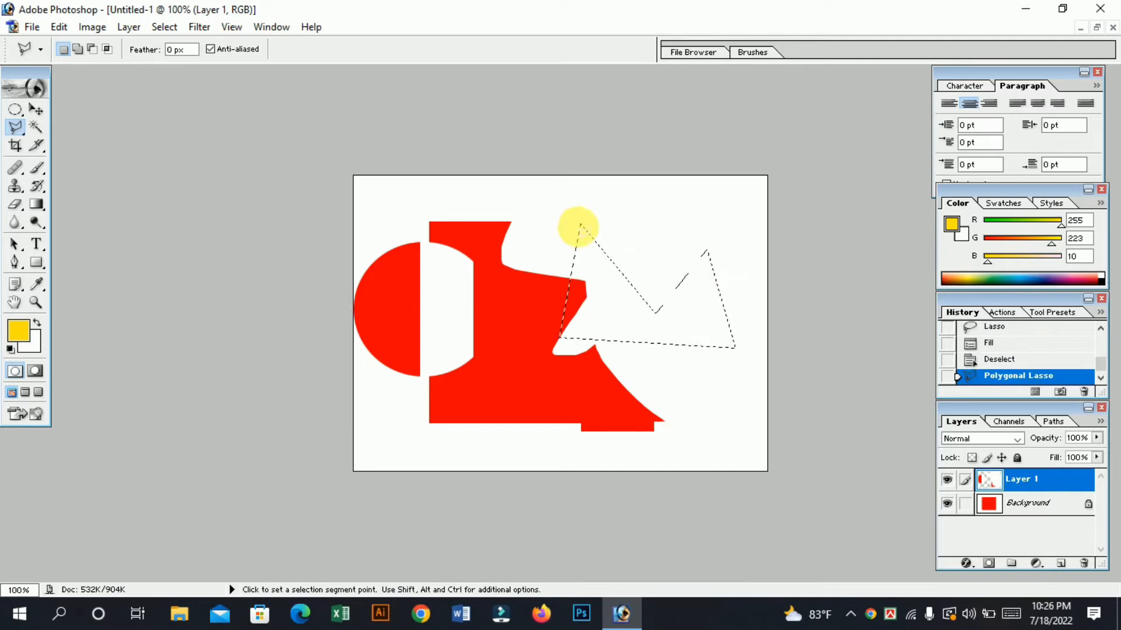
Set the background color to green (2AFF00), fill the M-shaped selection with it on Layer 1, and deselect.
key("ctrl+BackSpace")
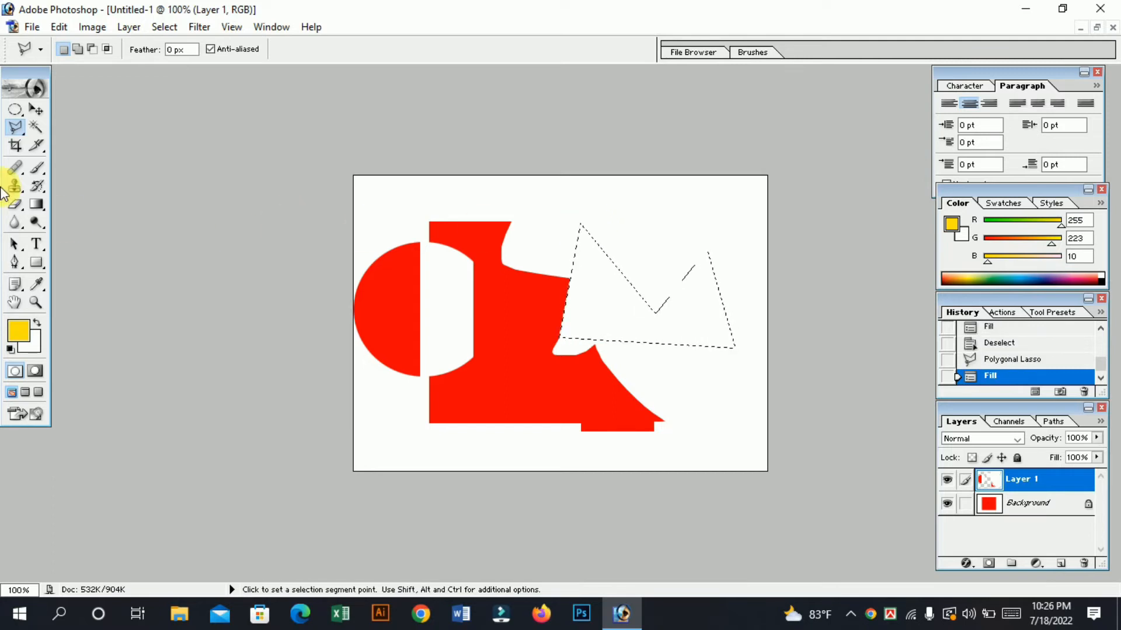
left_click(34, 341)
left_click_drag(646, 417, 898, 288)
left_click(738, 490)
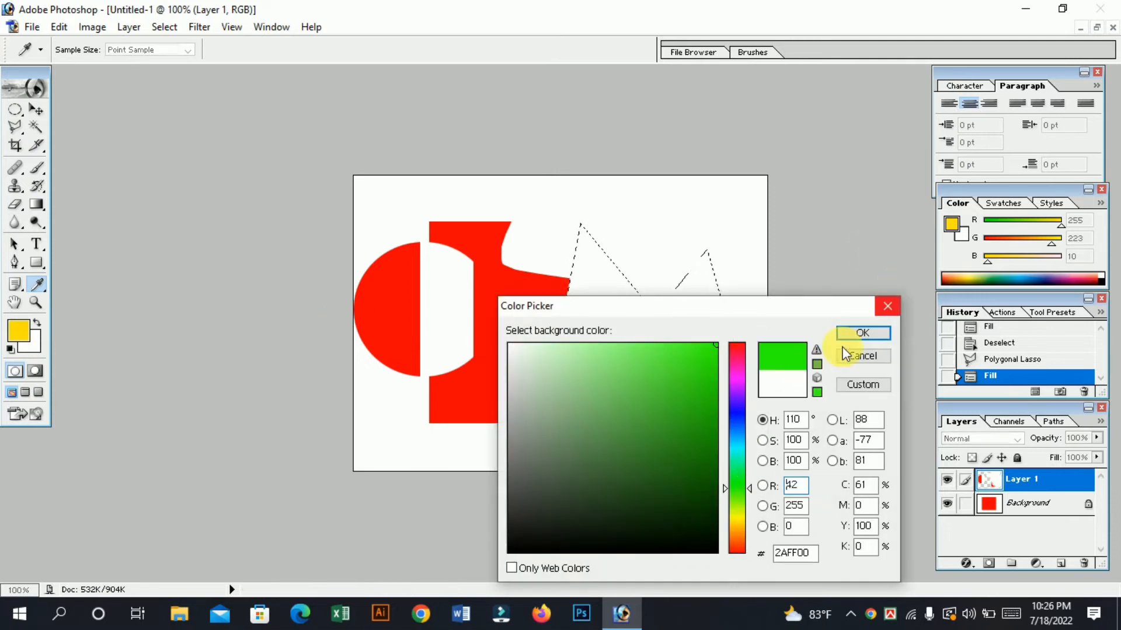
left_click(864, 335)
key("ctrl+BackSpace")
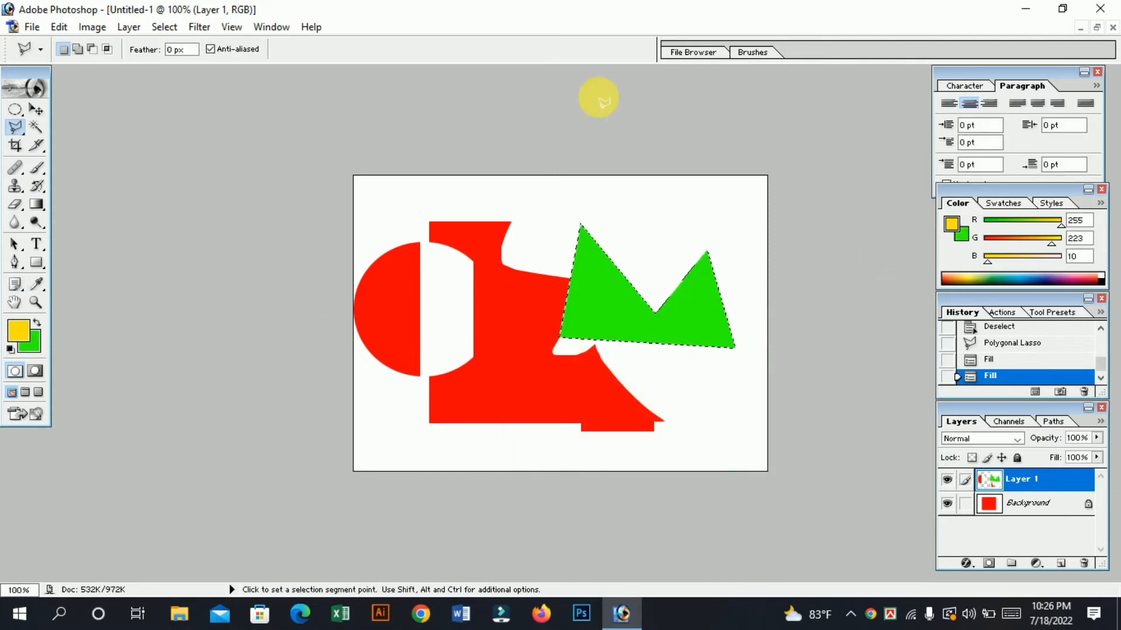
key("ctrl+d")
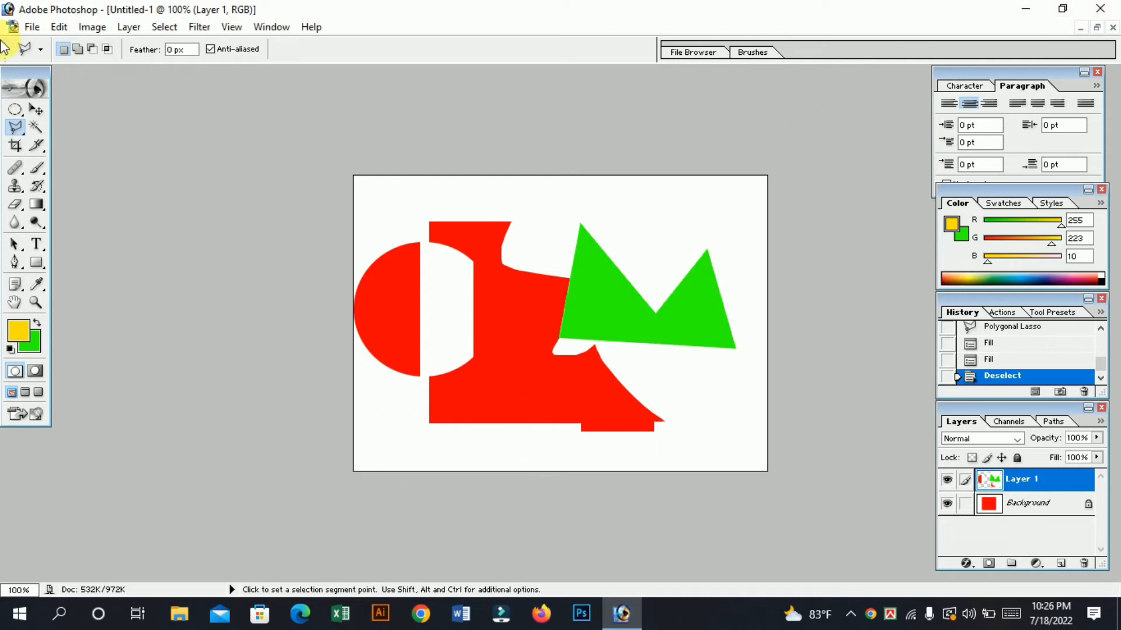
Move the Layer 1 content slightly down with the Move tool.
left_click(36, 110)
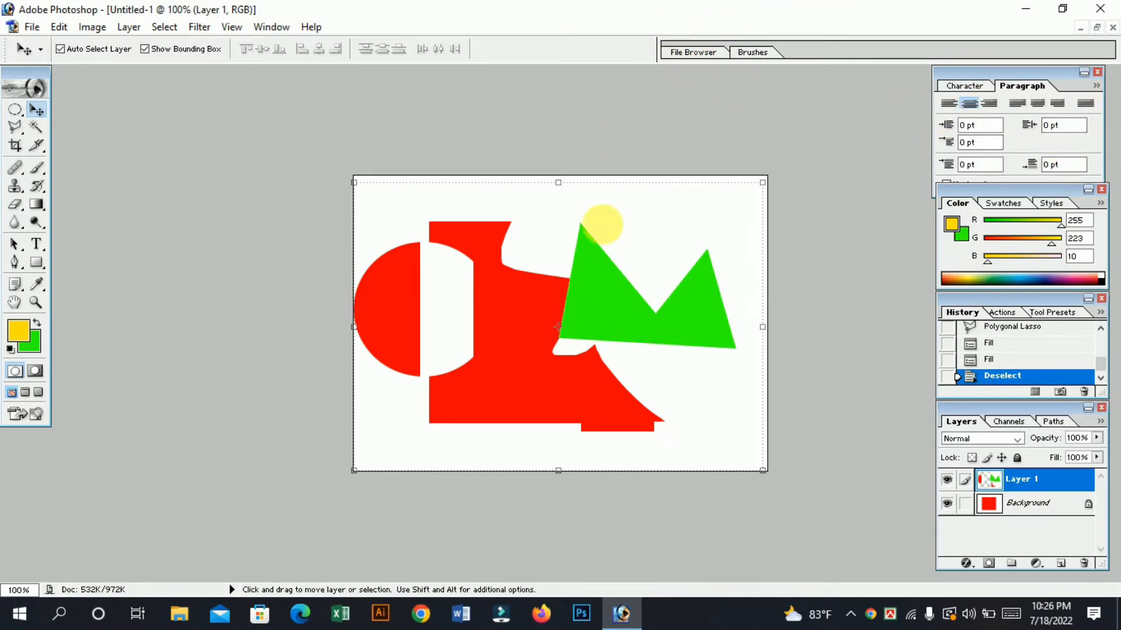
mouse_move(604, 281)
left_mouse_down()
mouse_move(632, 250)
mouse_move(628, 297)
mouse_move(587, 282)
mouse_move(603, 294)
left_mouse_up()
Trace a Magnetic Lasso selection around the upper red part and the green shape, fill it with the green background color, and deselect.
left_click(15, 129)
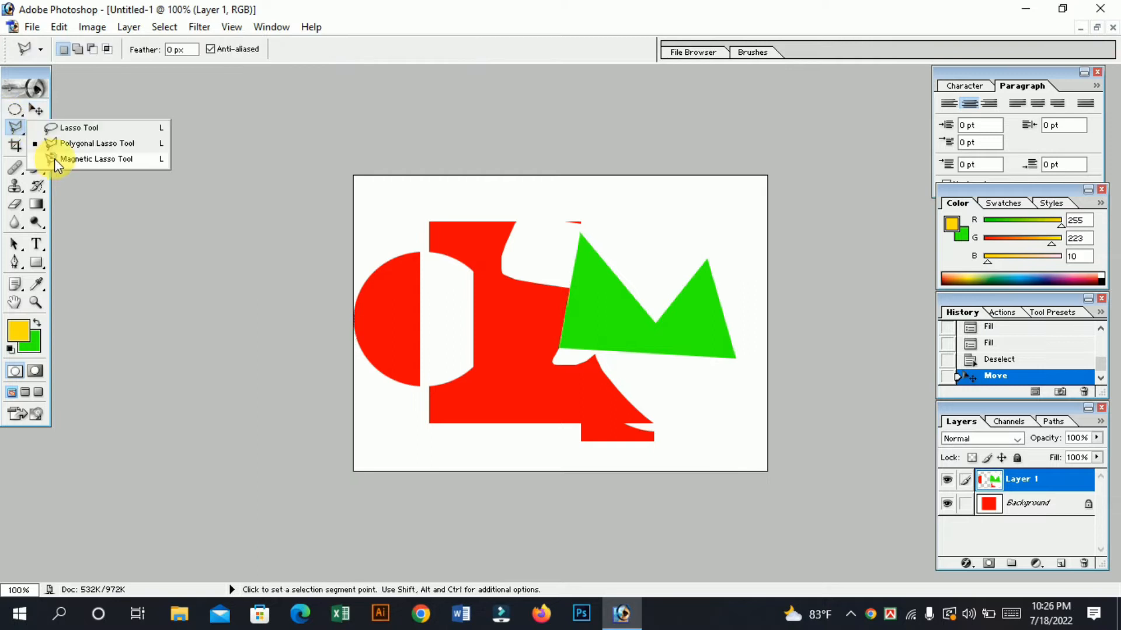
left_click(82, 163)
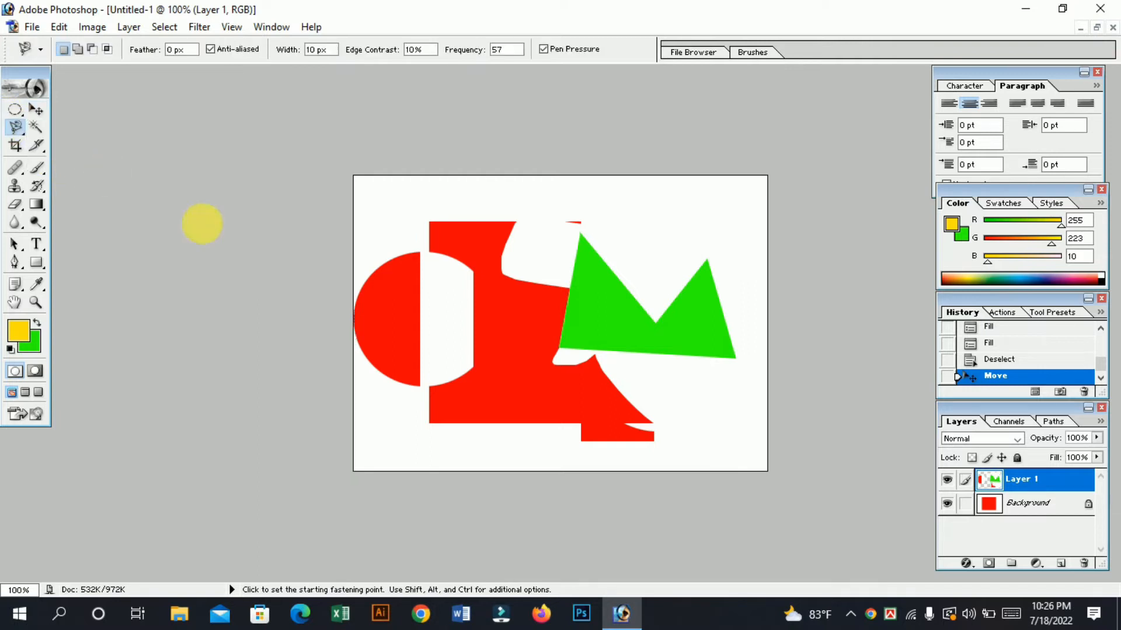
left_click(433, 246)
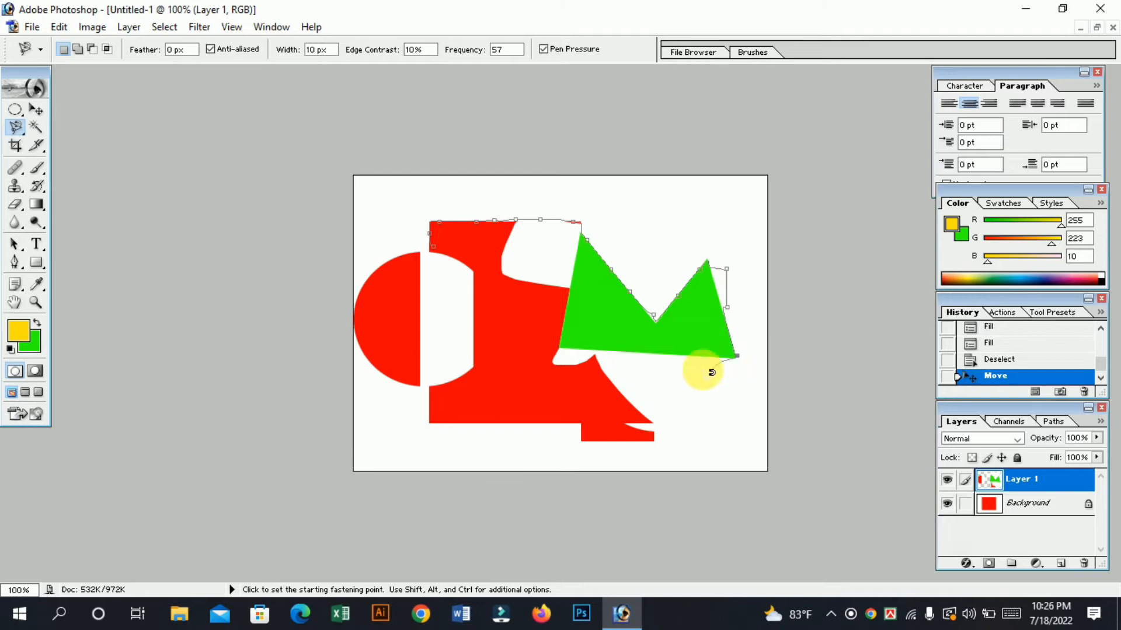
double_click(711, 372)
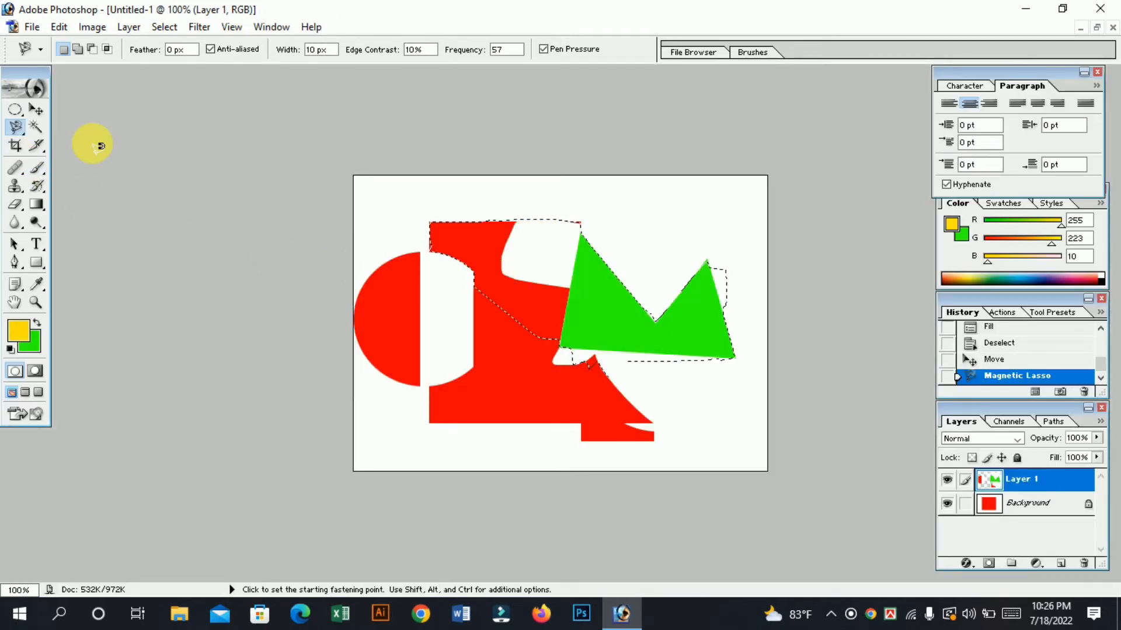
key("ctrl+BackSpace")
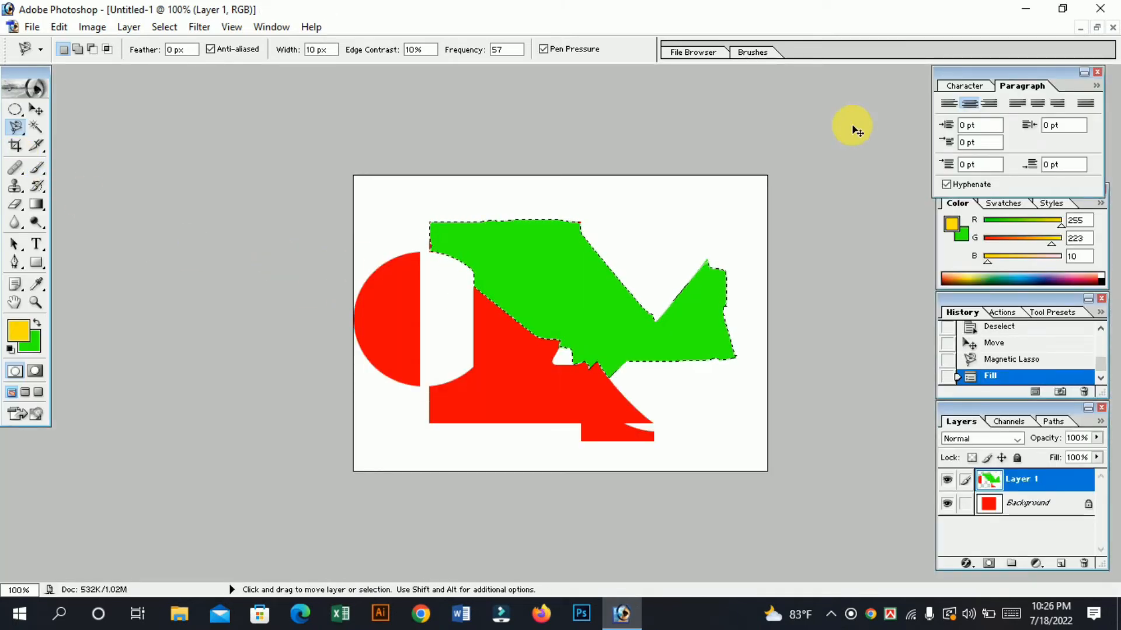
key("ctrl+d")
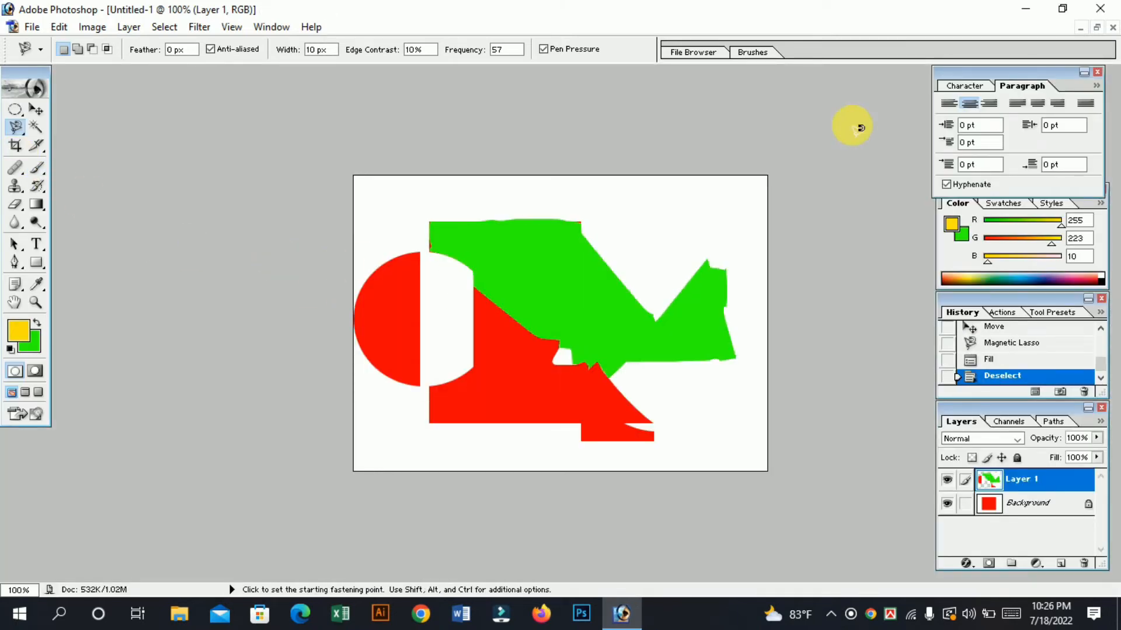
Use the Magic Wand to select and clear first the white area around the green shape, and then the green shape itself on Layer 1.
left_click(36, 126)
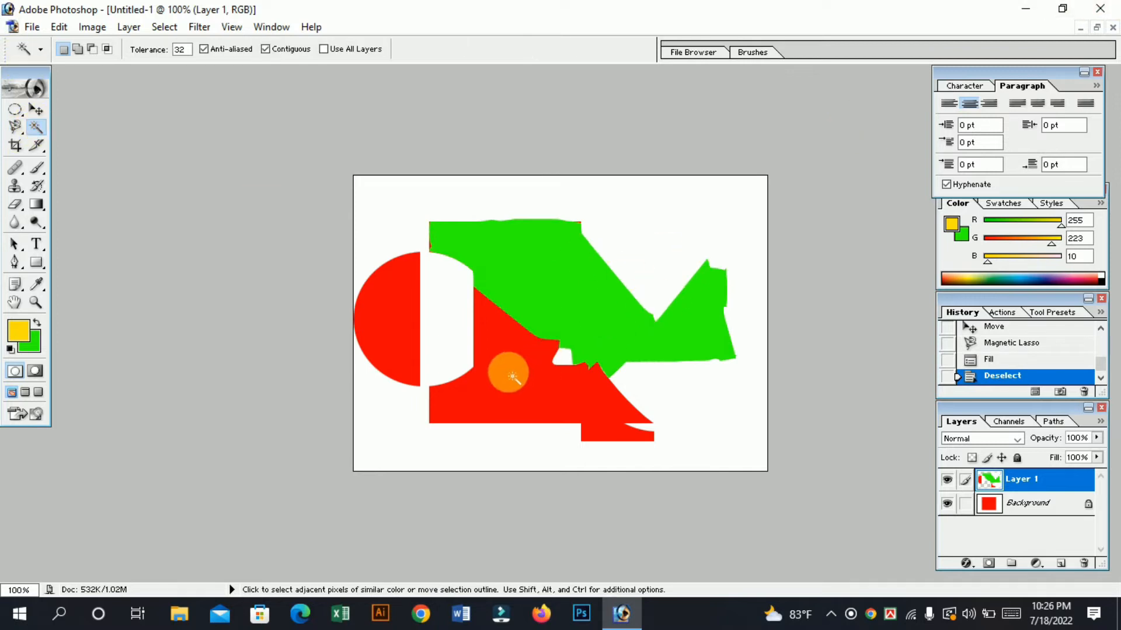
left_click(706, 210)
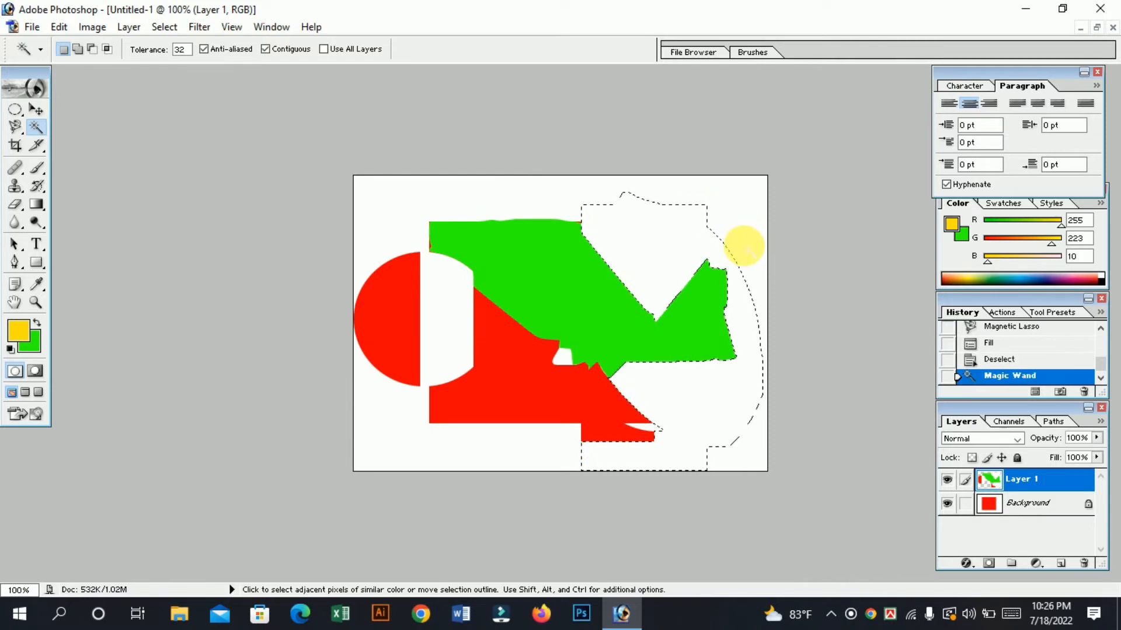
key("Delete")
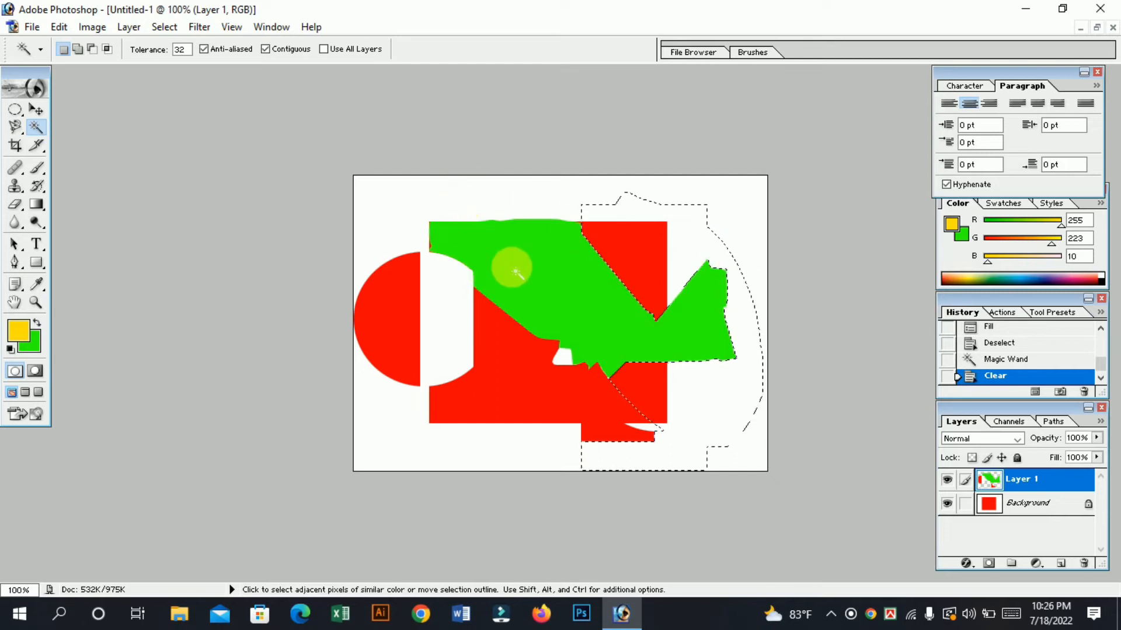
left_click(511, 267)
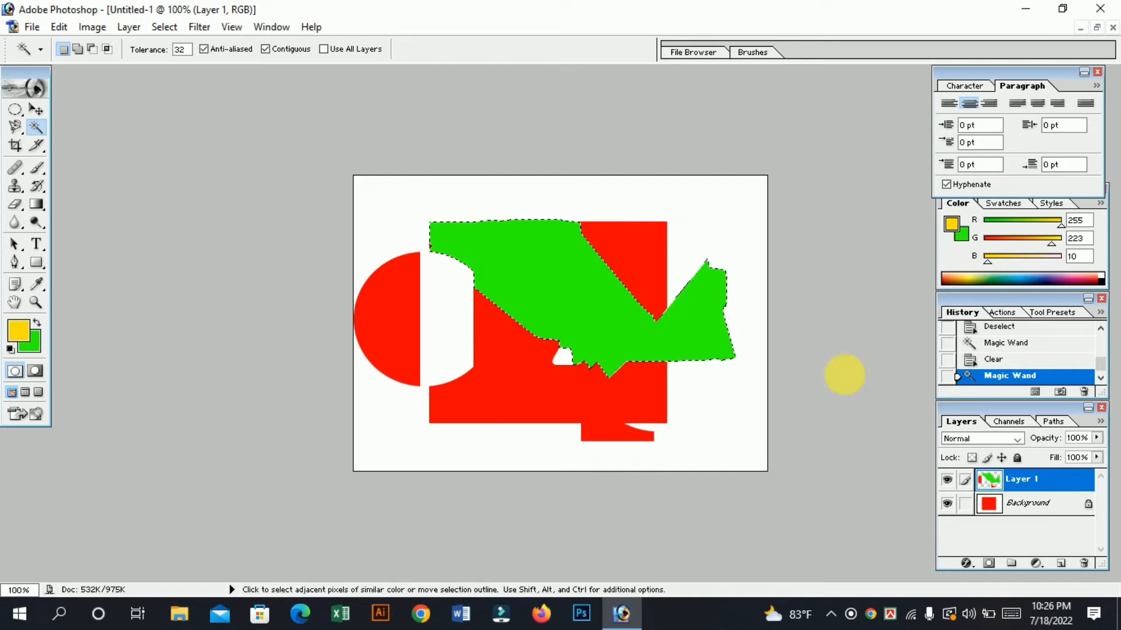
key("Delete")
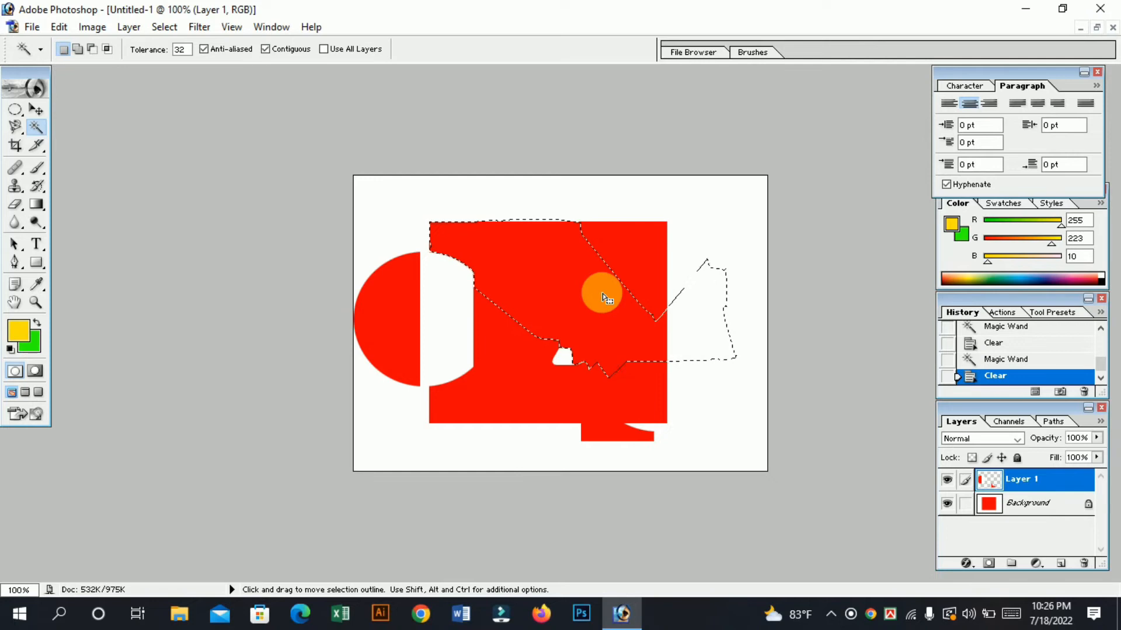
Deselect, select the red rectangle on the Background layer with the Magic Wand, and clear it to the green background color.
left_click(1045, 506)
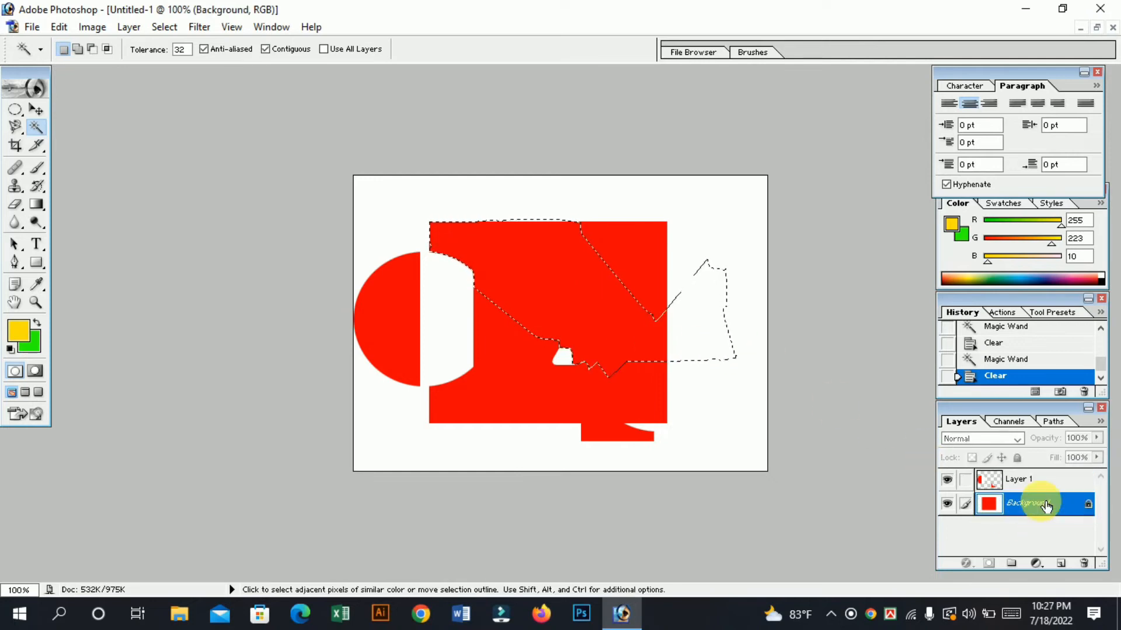
key("ctrl+d")
left_click(549, 280)
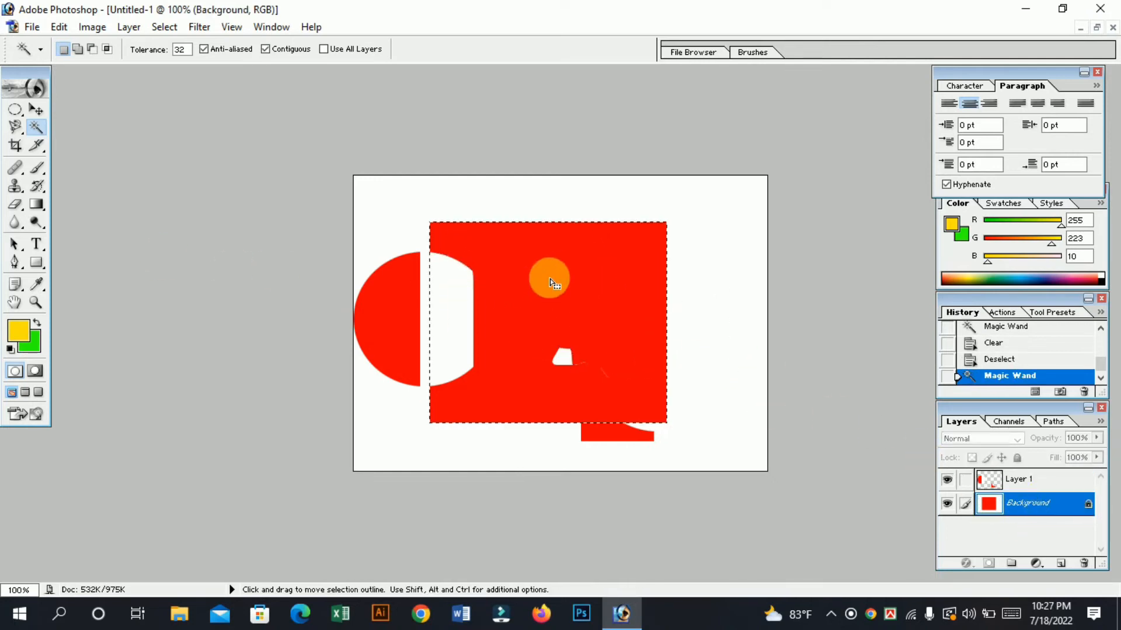
key("Delete")
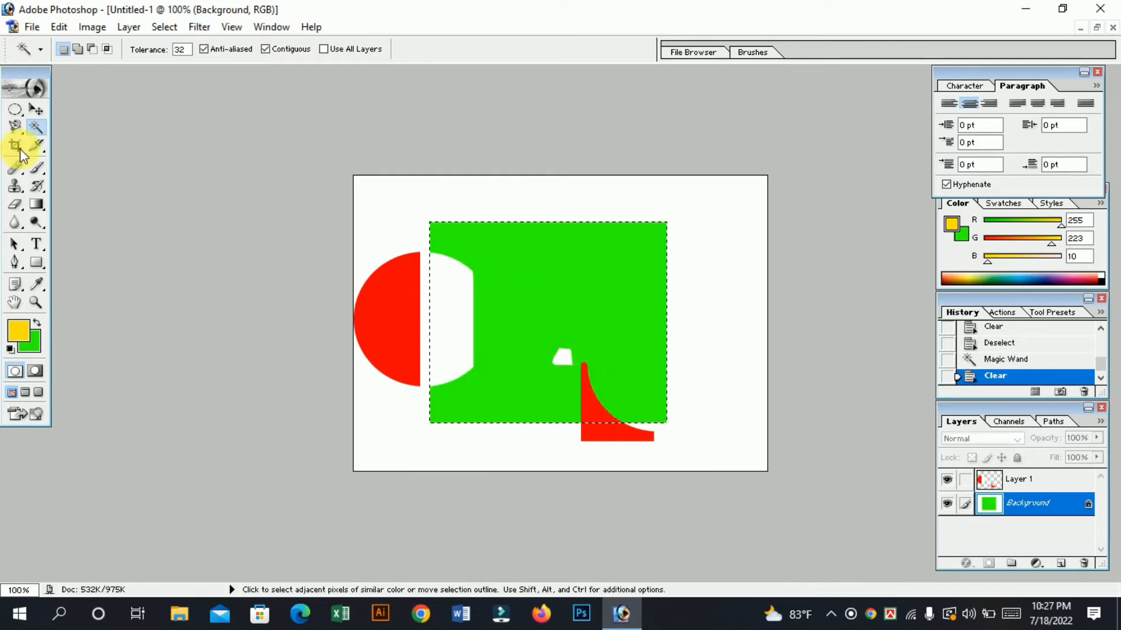
Try to transform the selected rectangle on the Background layer with the Move tool.
left_click(35, 109)
left_click(530, 204)
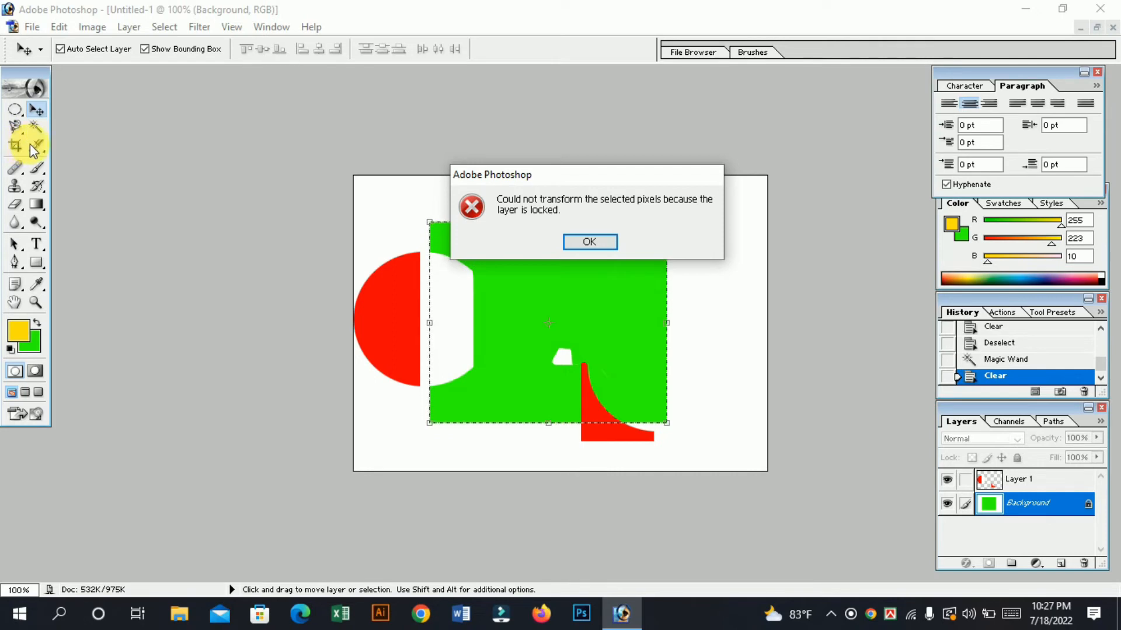
left_click(579, 253)
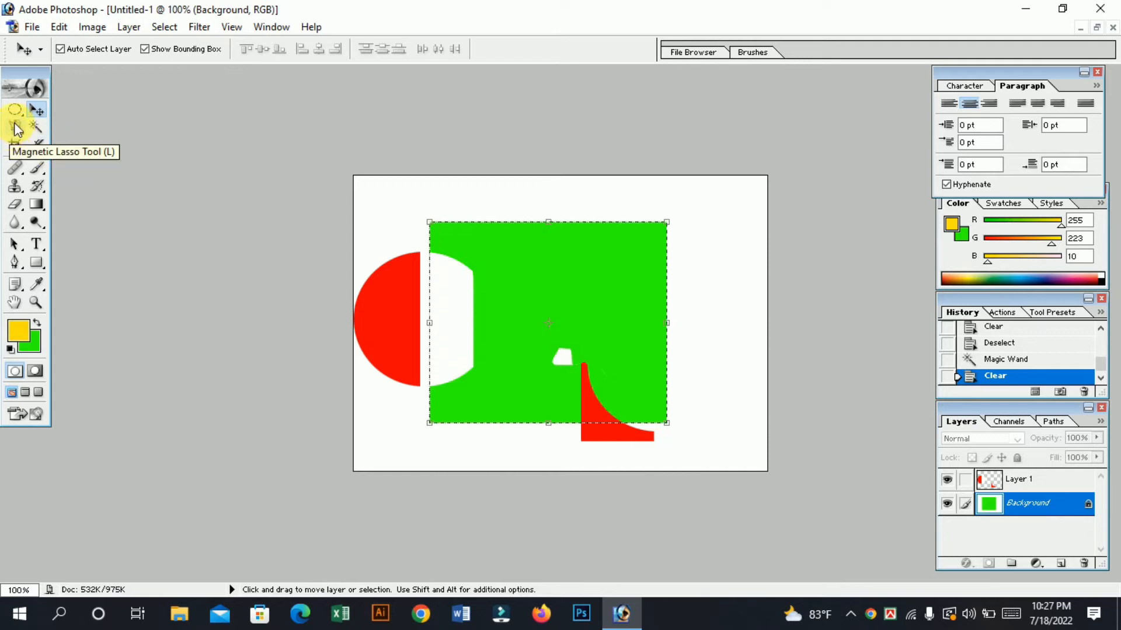
Deselect the rectangle and crop the image to a tall frame around the middle of the green rectangle, including most of the lower red piece.
left_click(11, 146)
left_click(35, 146)
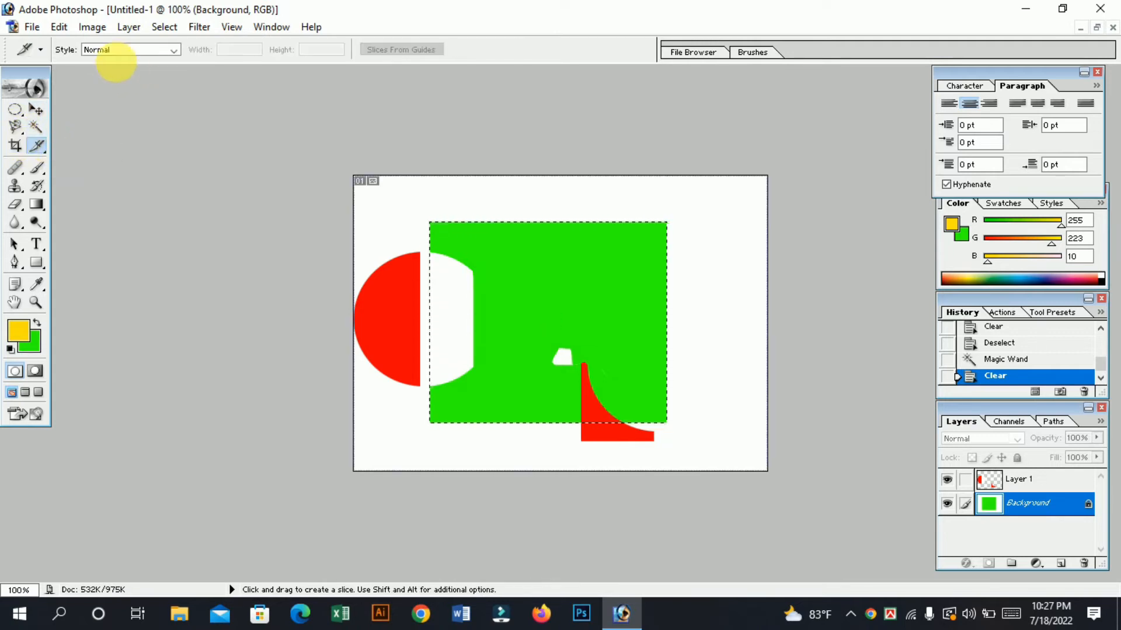
left_click(15, 146)
left_click(198, 51)
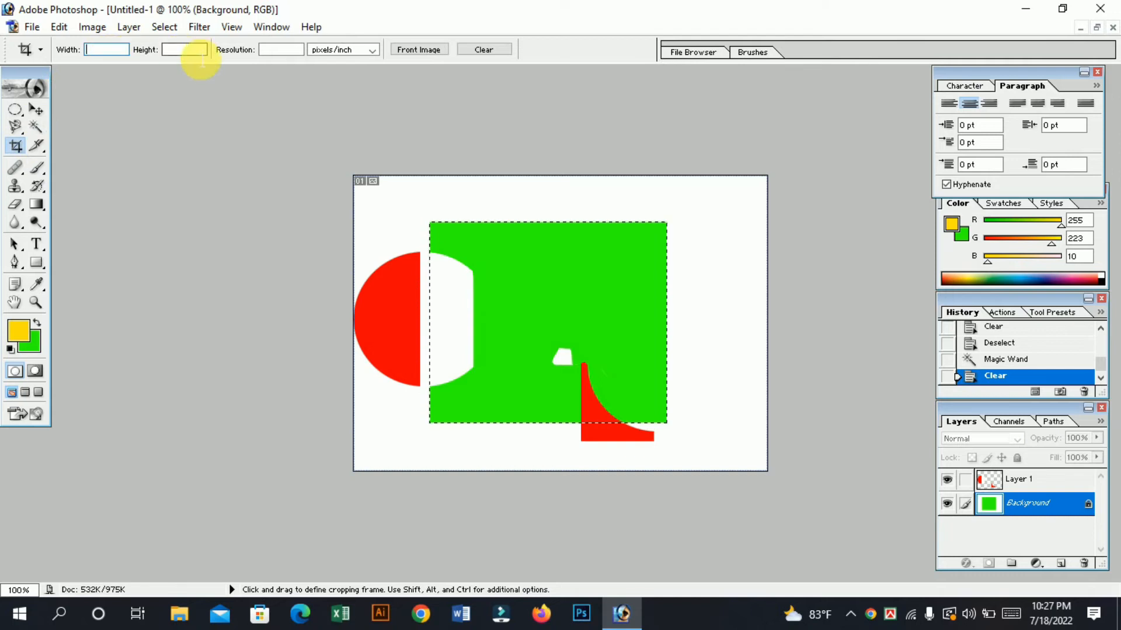
left_click(281, 50)
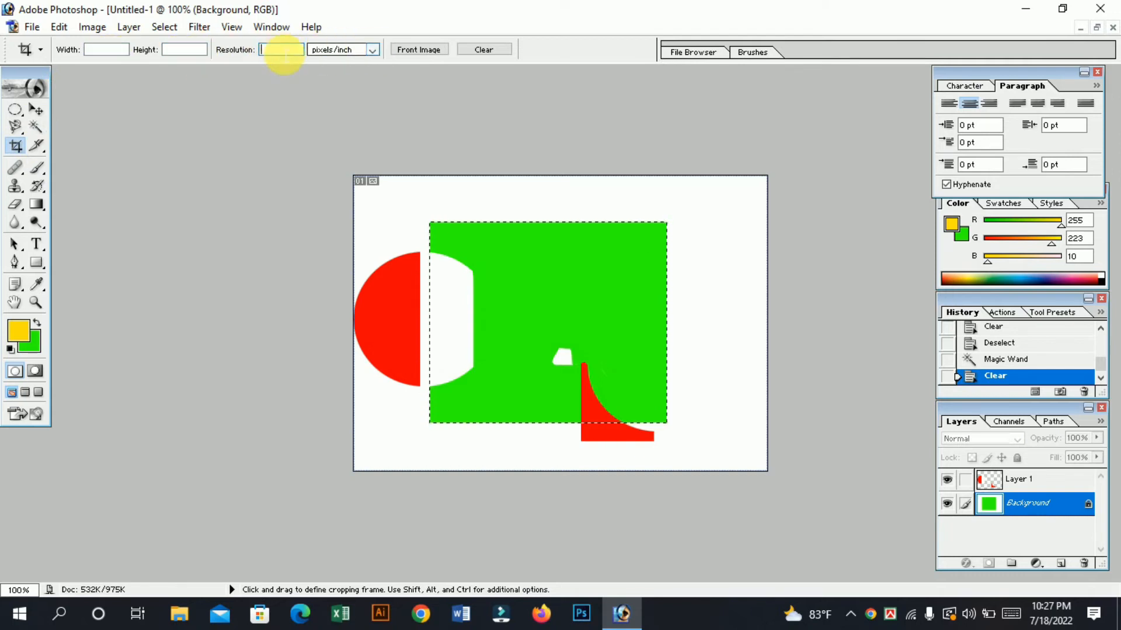
key("ctrl+d")
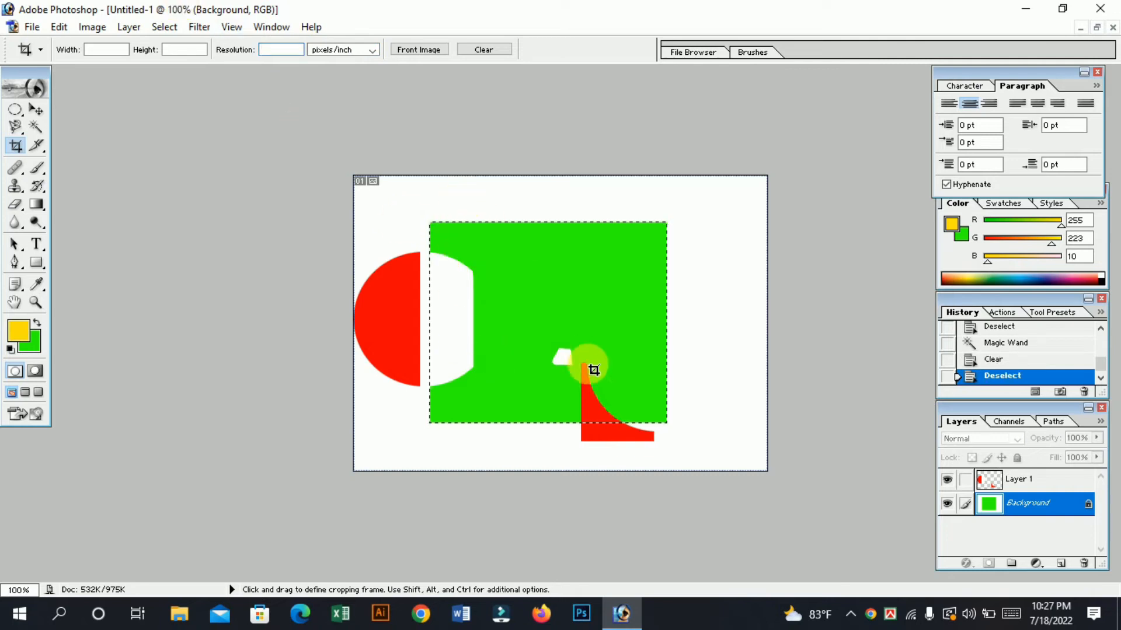
left_click_drag(446, 193, 632, 442)
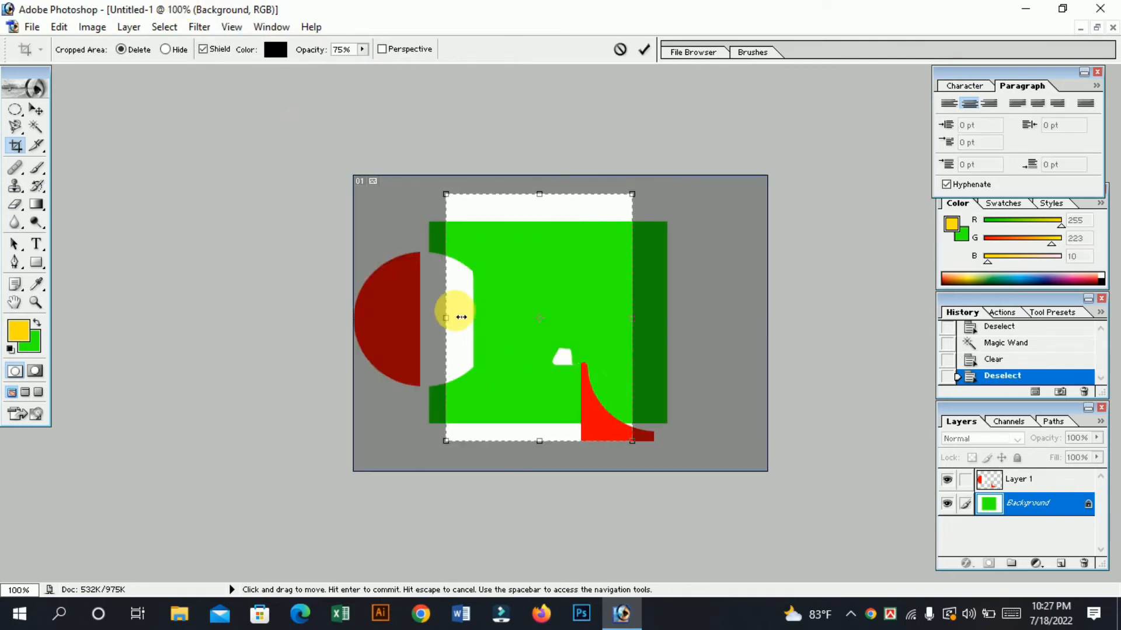
right_click(509, 290)
left_click(536, 299)
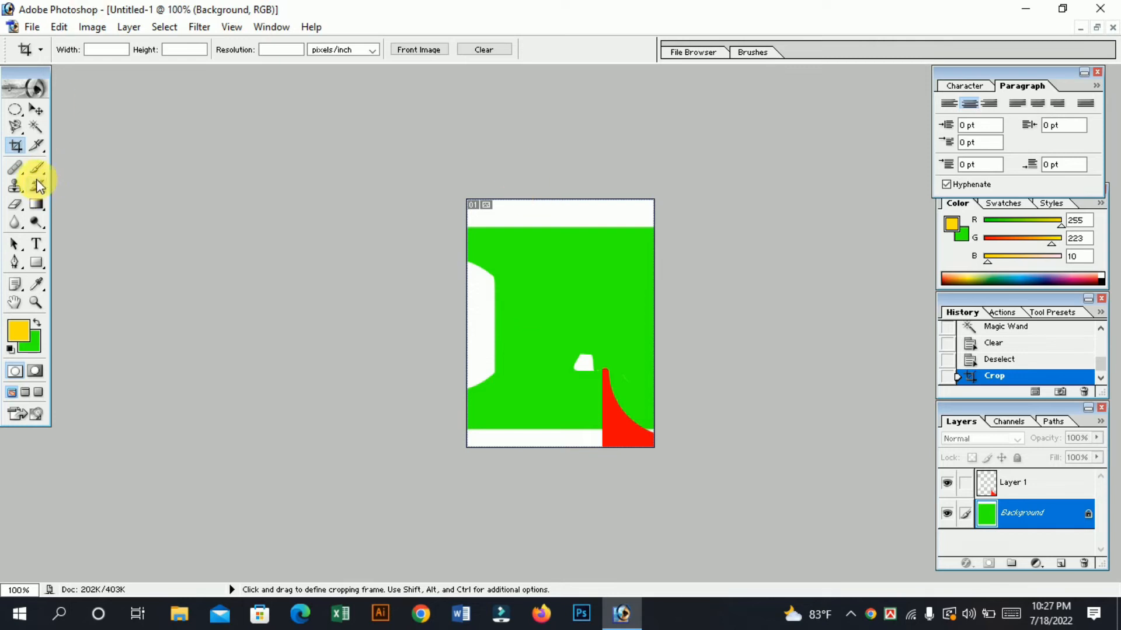
Draw a narrow vertical slice through the green area just above the red piece with the Slice tool, and undo it.
left_click(35, 144)
left_click(92, 145)
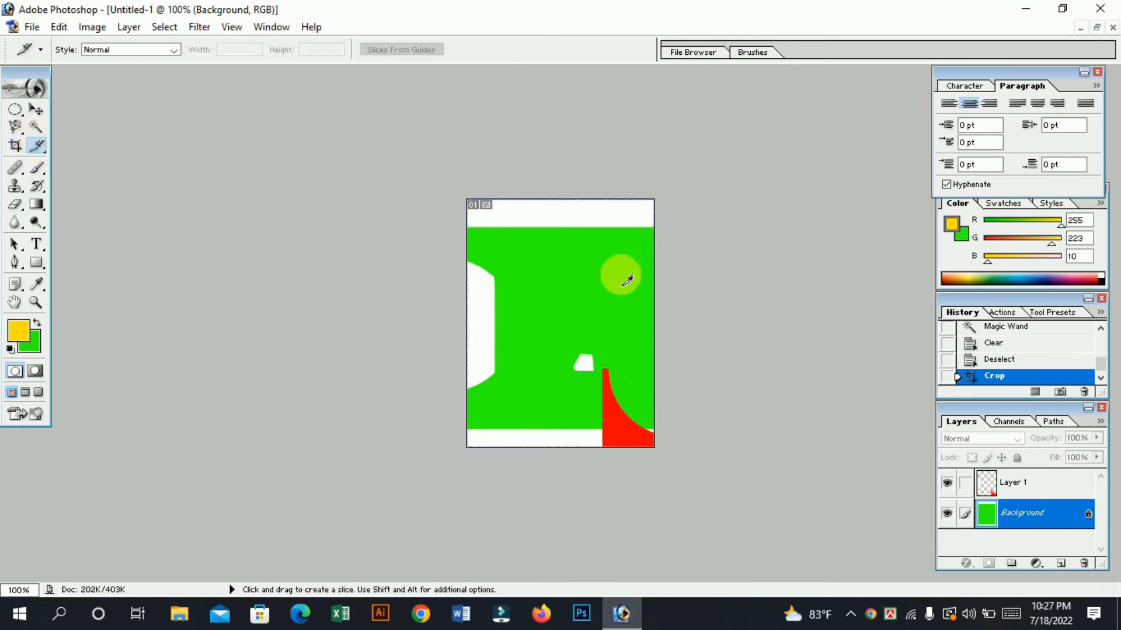
left_click_drag(609, 380, 604, 375)
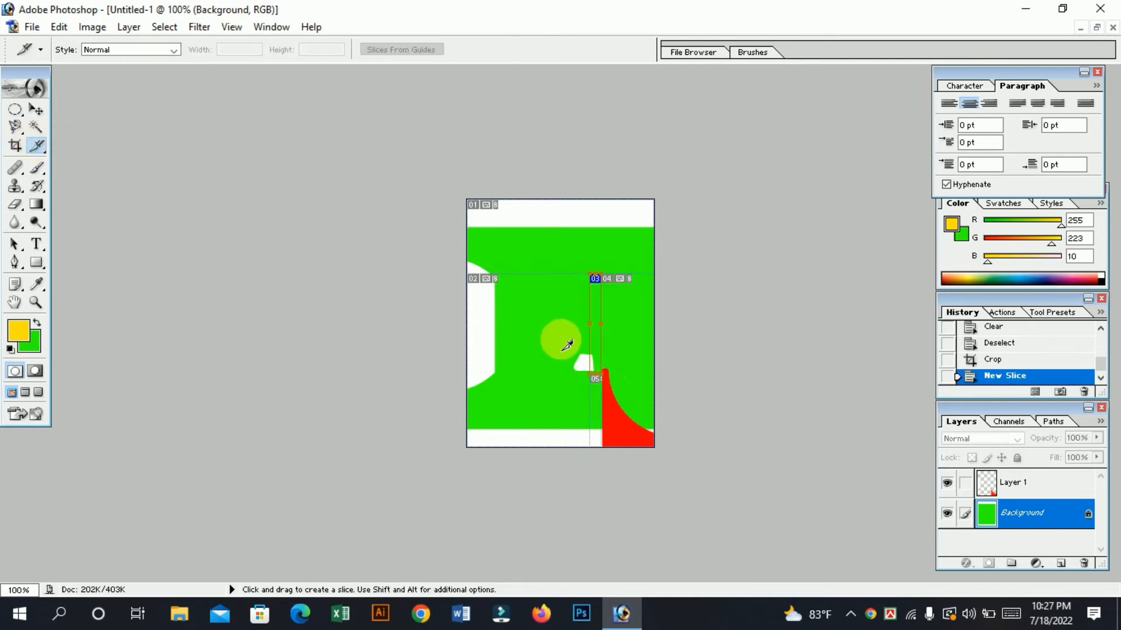
key("ctrl+z")
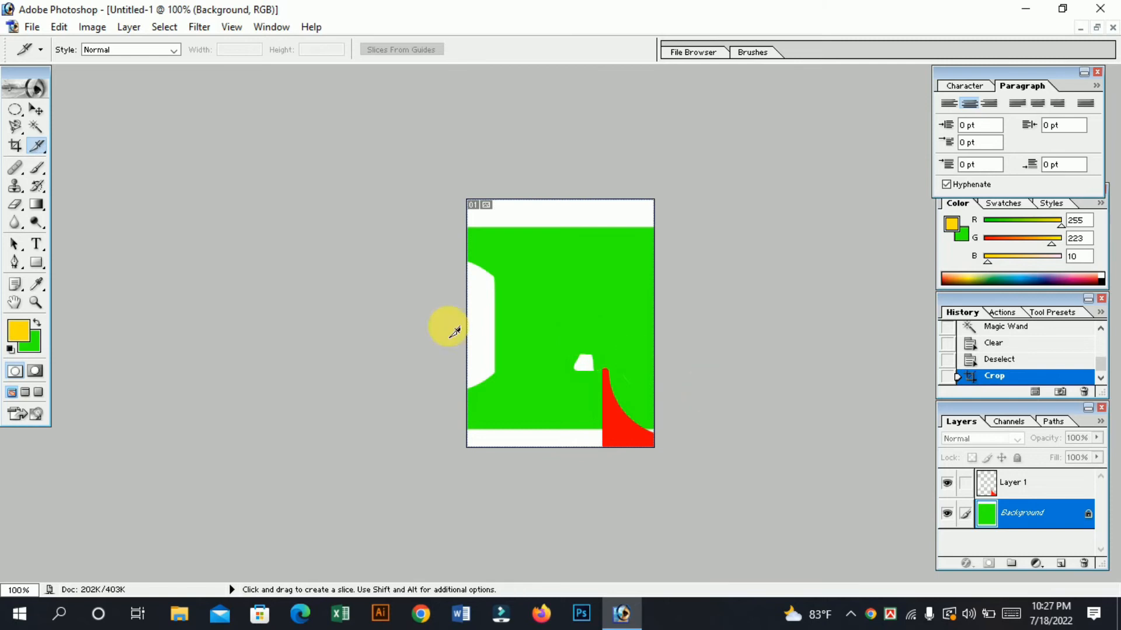
Activate the Healing Brush and set its blending mode to Screen.
left_click(13, 170)
left_click_drag(13, 170, 88, 167)
left_click(178, 51)
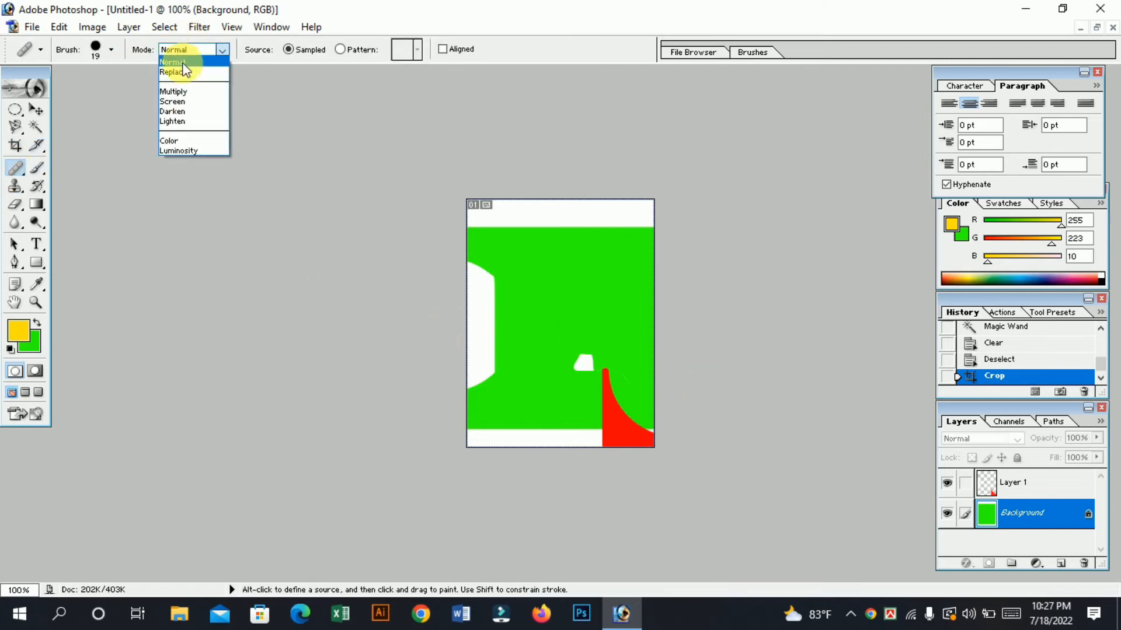
left_click(195, 102)
Try to heal several spots on the green area and beside its white shapes with the Healing Brush.
left_click(495, 283)
left_click(577, 243)
left_click(559, 348)
left_click(578, 243)
left_click(601, 356)
left_click(581, 243)
left_click(493, 249)
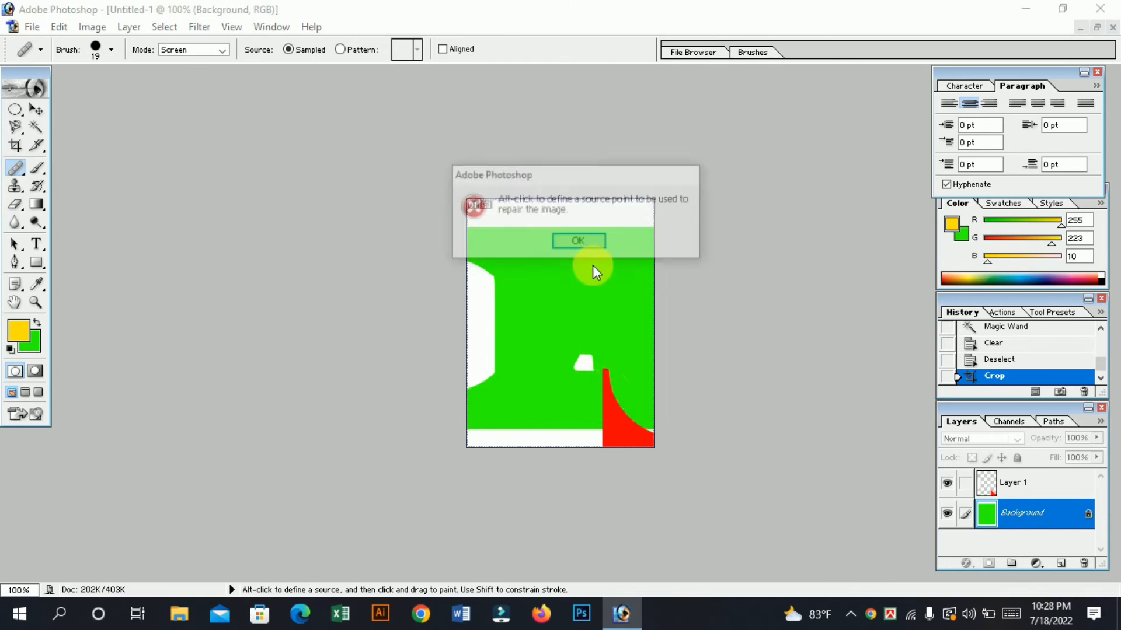
left_click(606, 241)
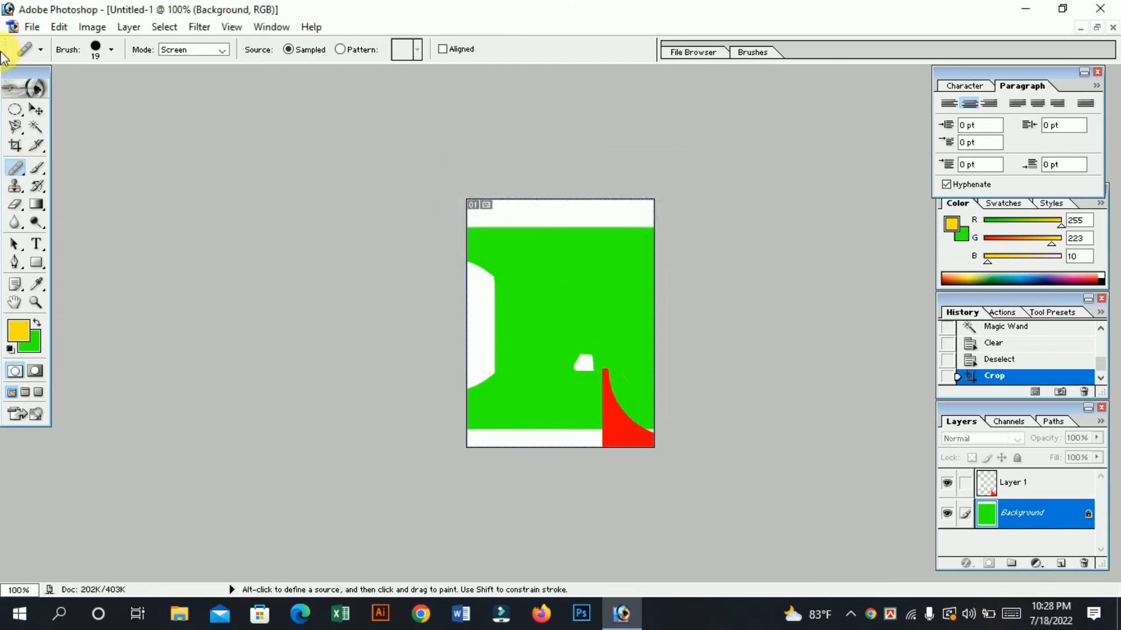
left_click(37, 168)
left_click(15, 109)
left_click(35, 109)
left_click(22, 125)
left_click(21, 127)
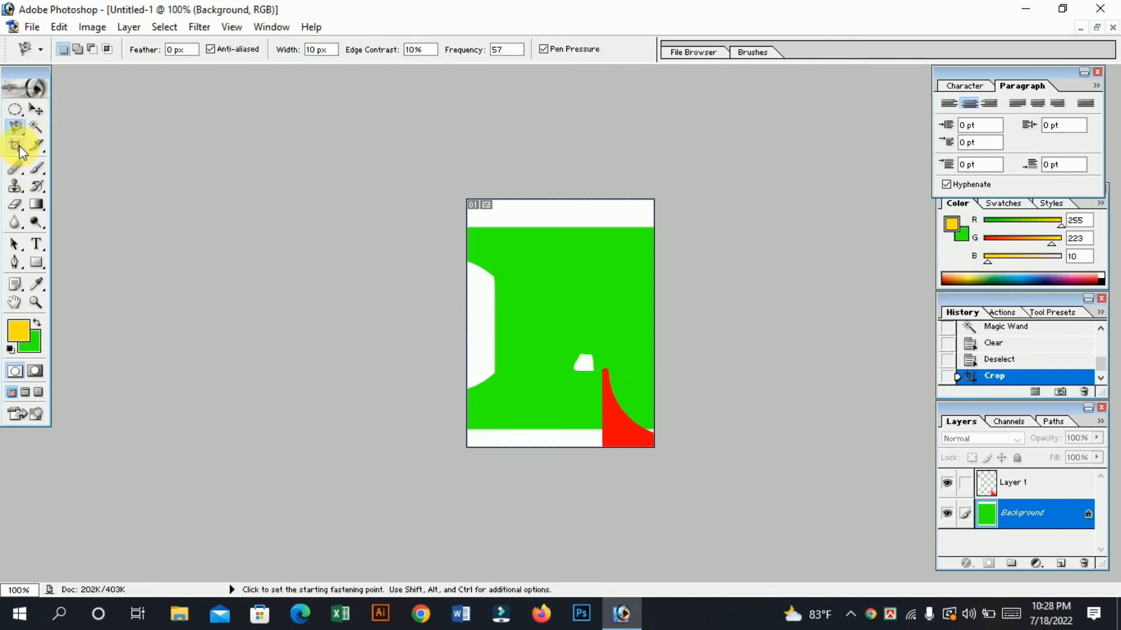
left_click(36, 110)
left_click(35, 127)
left_click(35, 110)
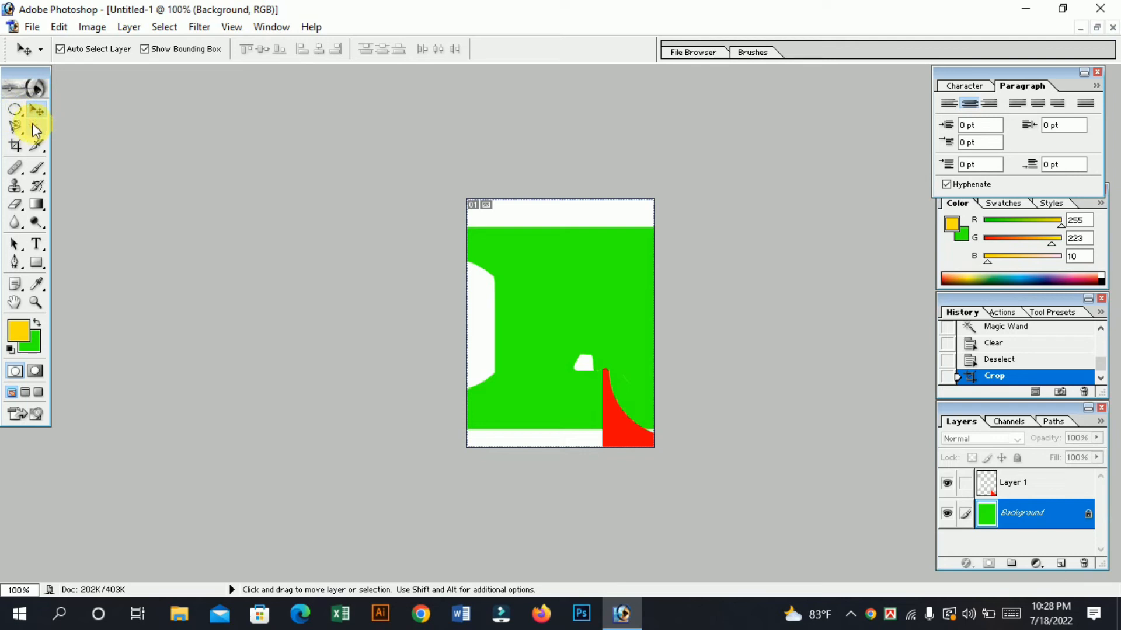
left_click(14, 128)
Switch the marquee to its rectangular variant and select the white strip above the green area with the Magic Wand.
left_click(14, 110)
left_click(64, 107)
left_click(35, 110)
left_click(36, 127)
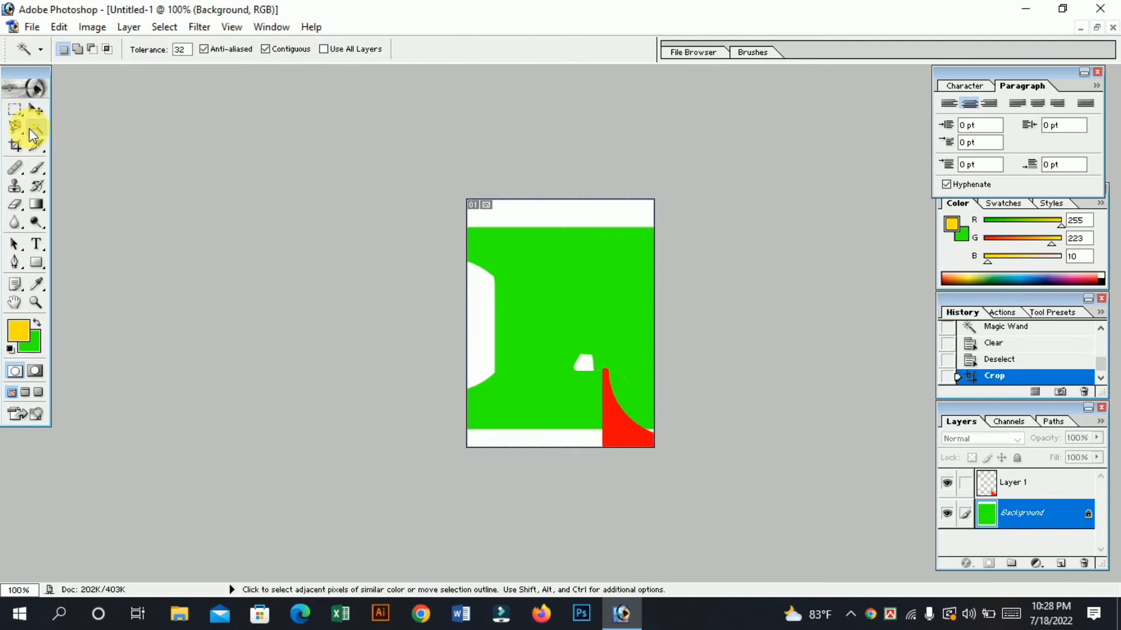
left_click(573, 222)
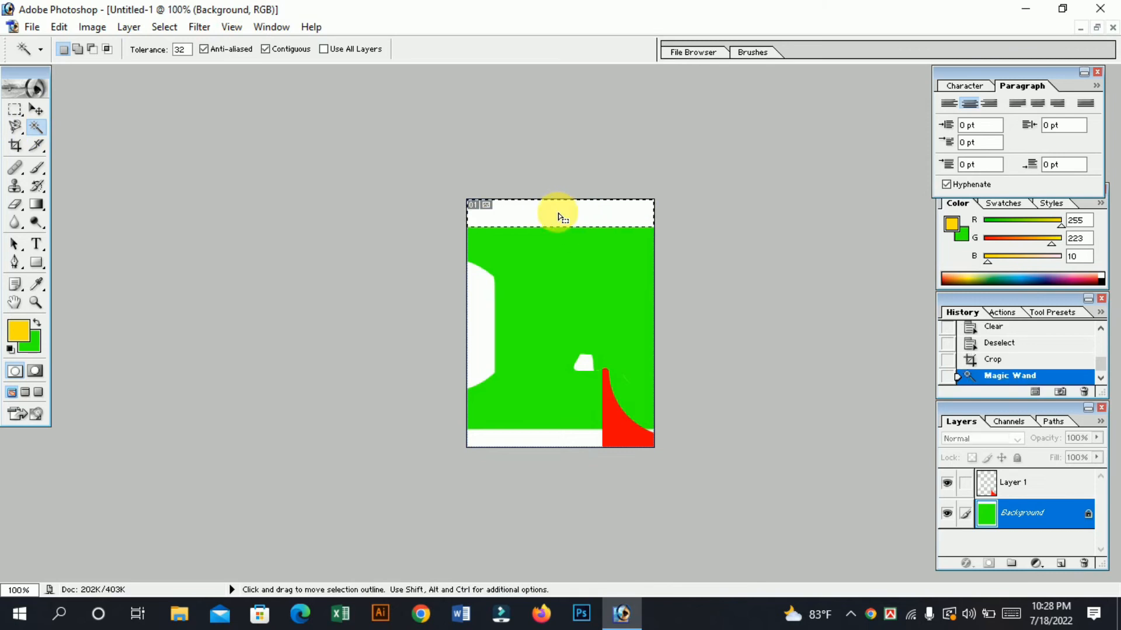
left_click(16, 147)
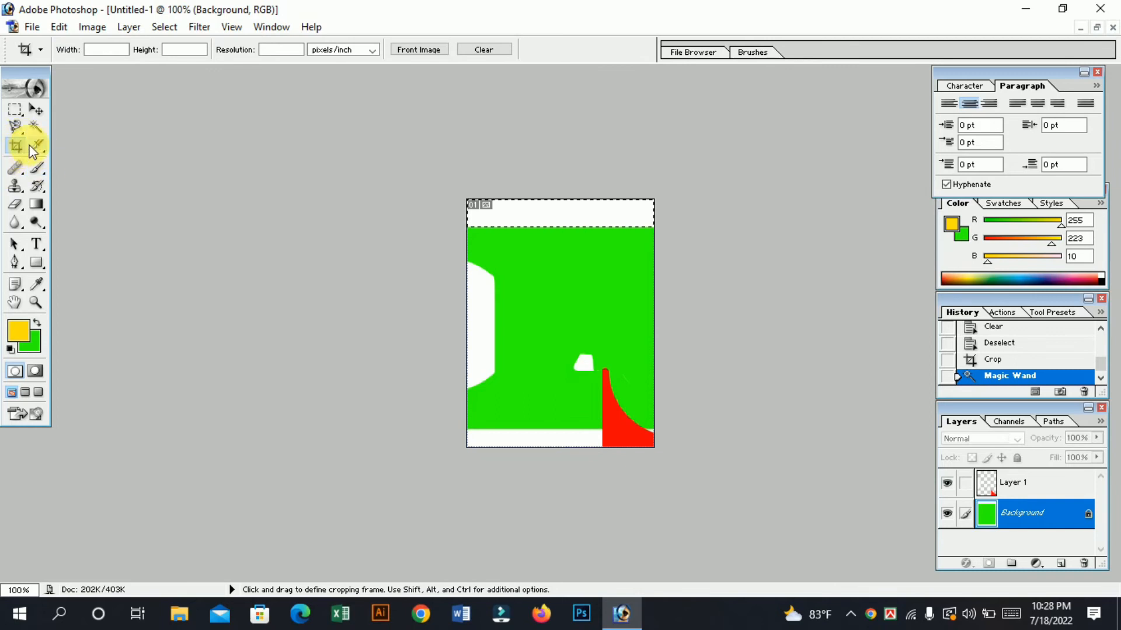
left_click(13, 169)
left_click(36, 145)
left_click(35, 173)
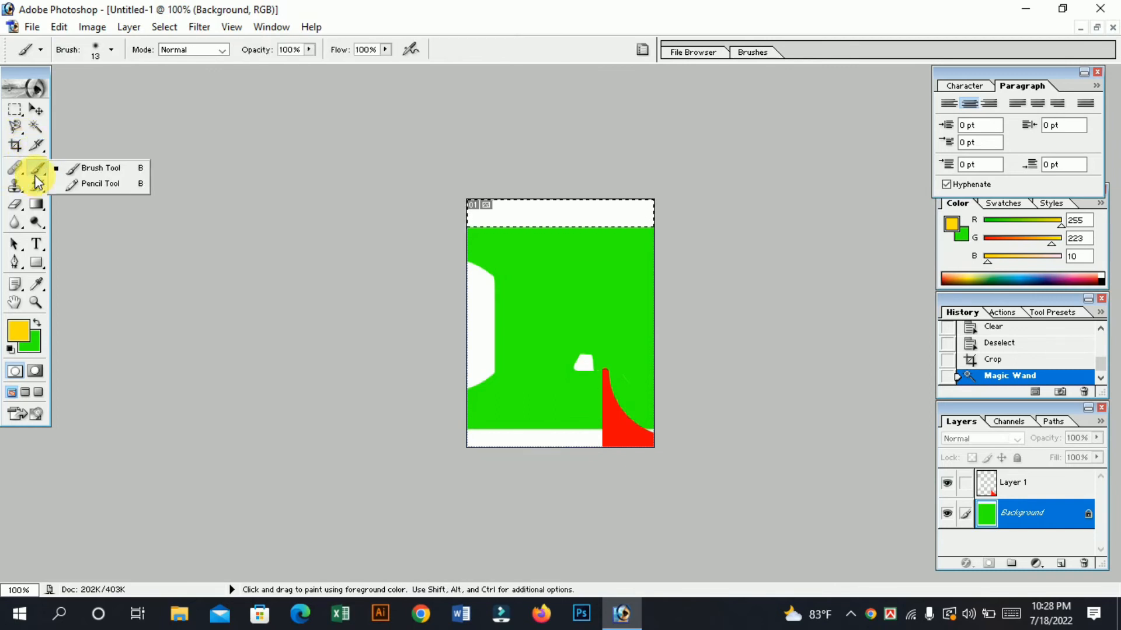
left_click(28, 188)
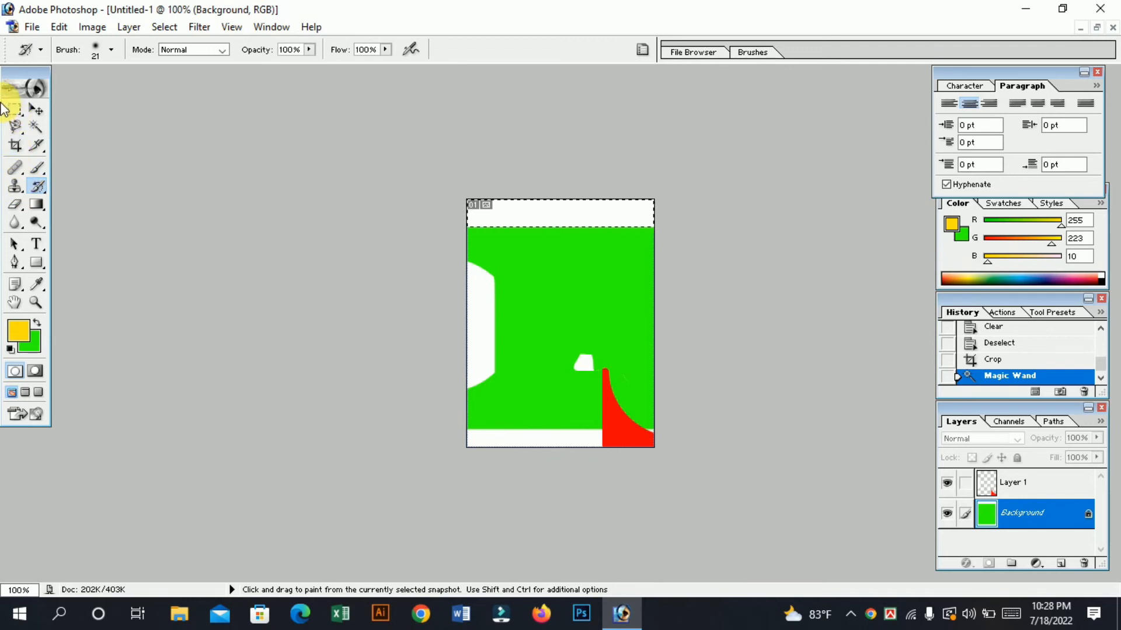
left_click(35, 127)
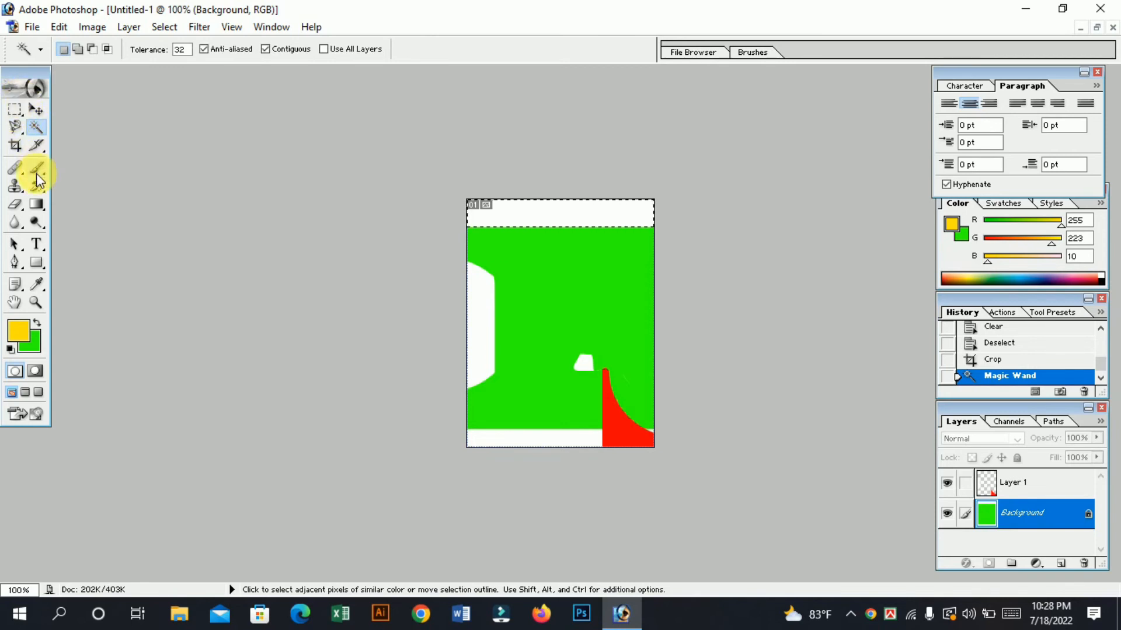
left_click(20, 149)
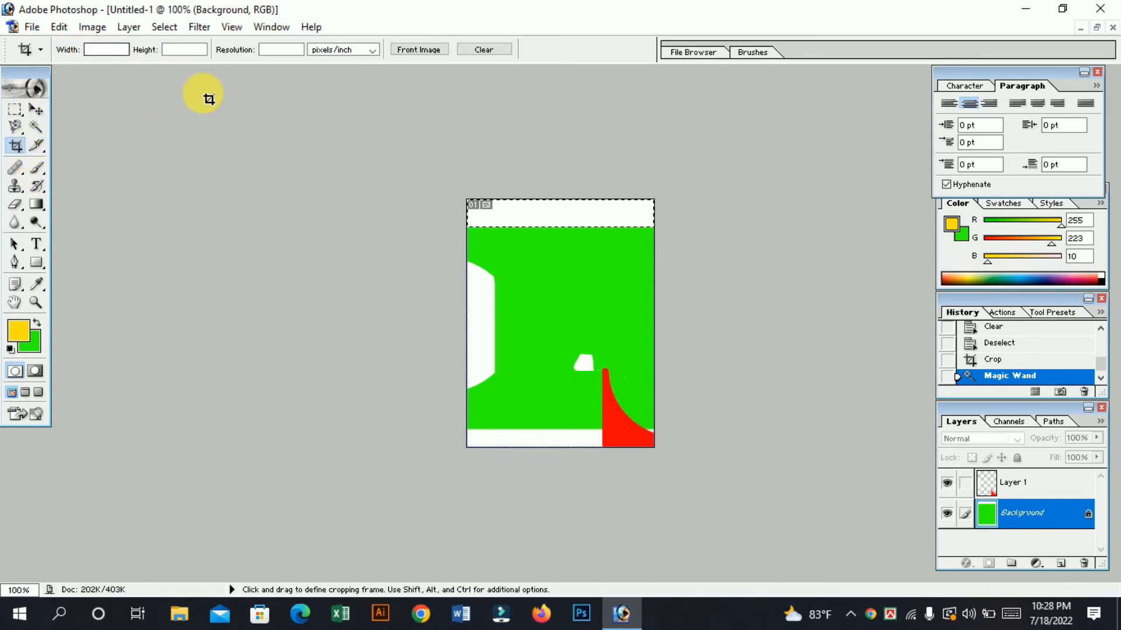
left_click(40, 105)
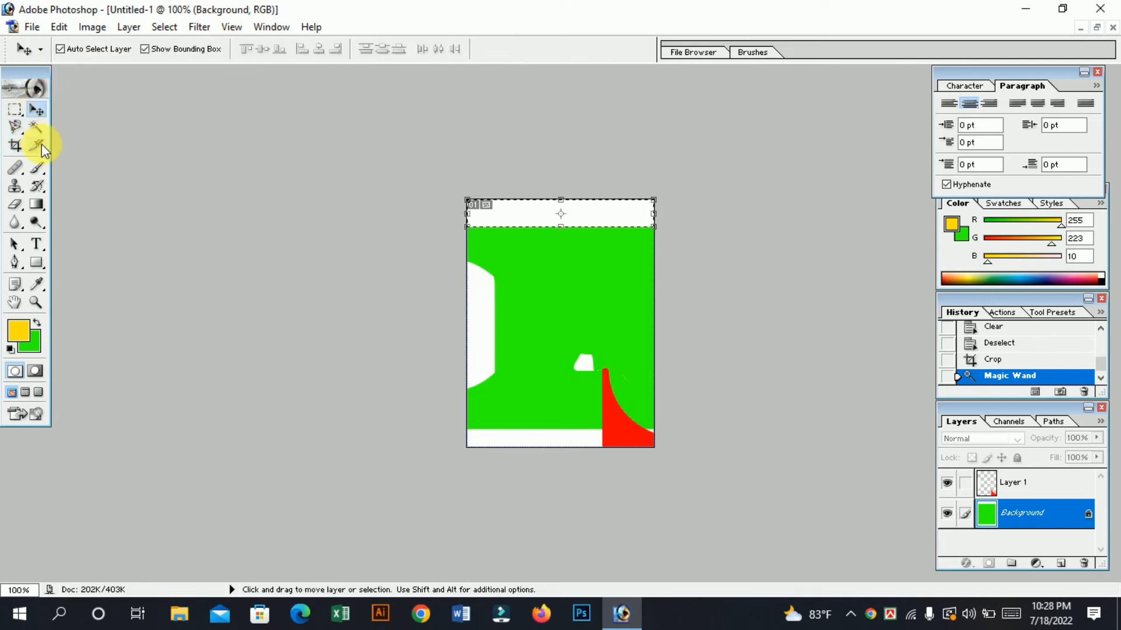
Deselect the white strip, marquee a square inside the green area, and move it up across the white strip, partly beyond the canvas.
key("ctrl+d")
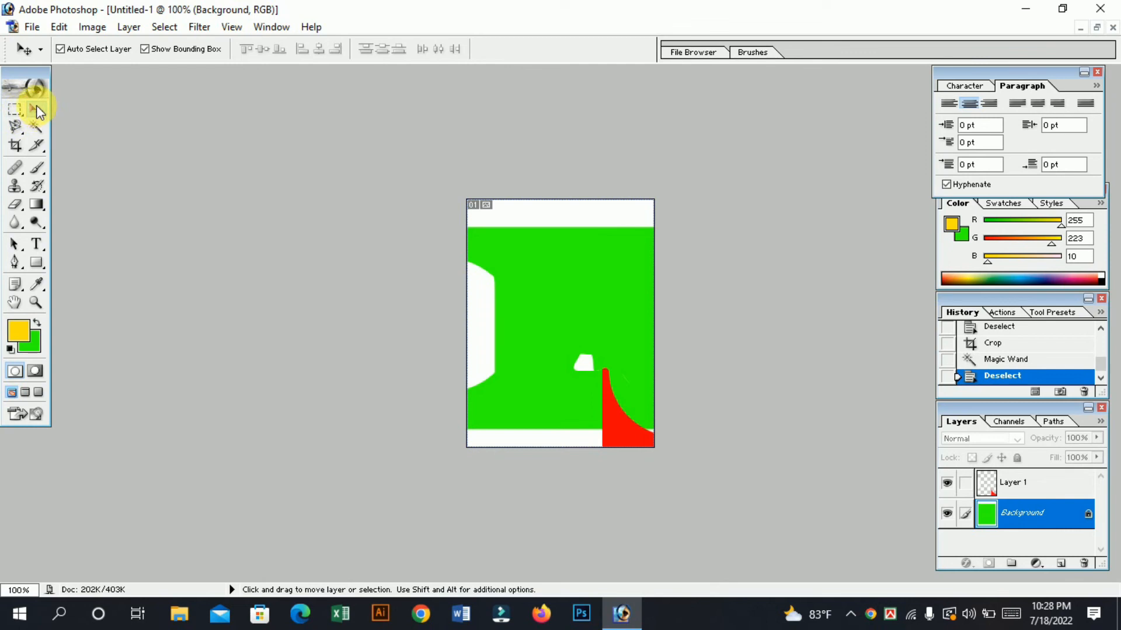
left_click(19, 114)
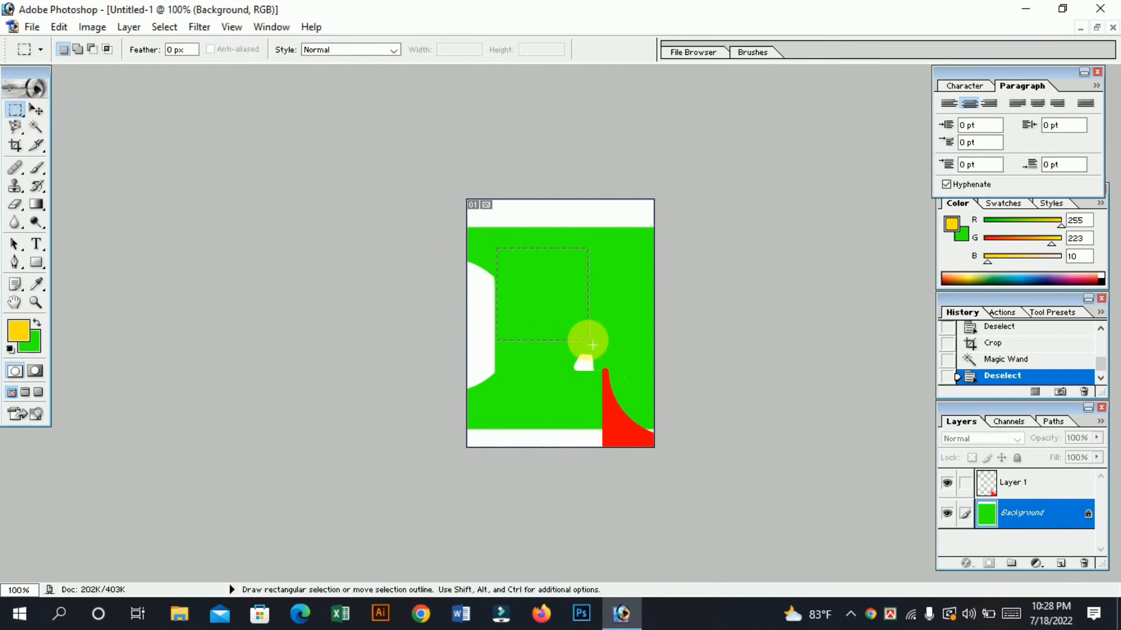
left_click_drag(588, 339, 497, 249)
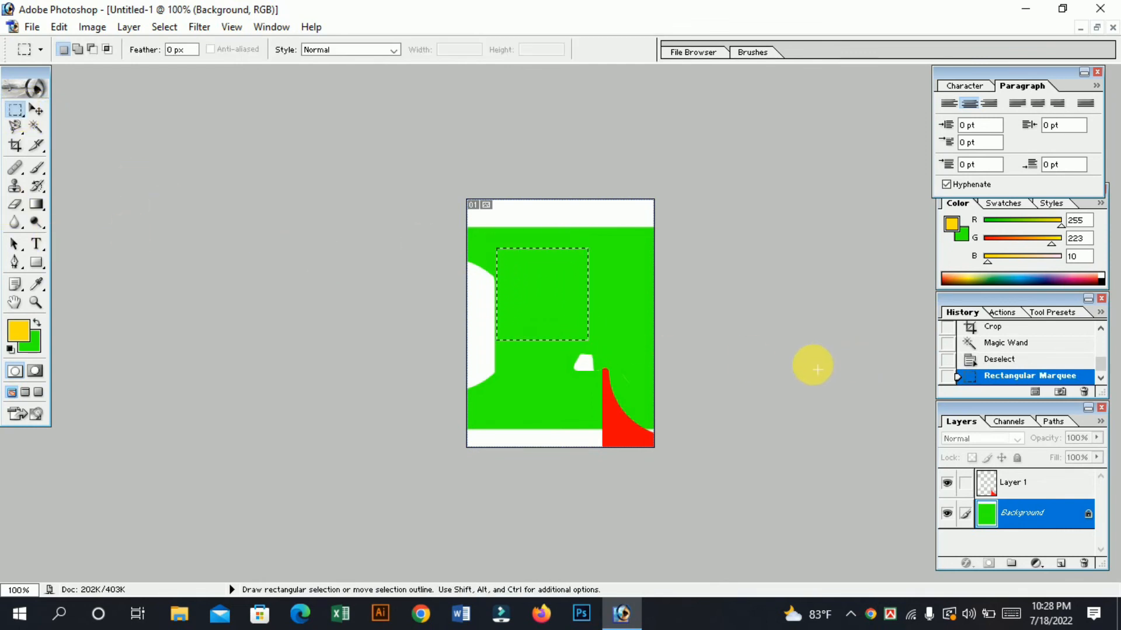
left_click(35, 109)
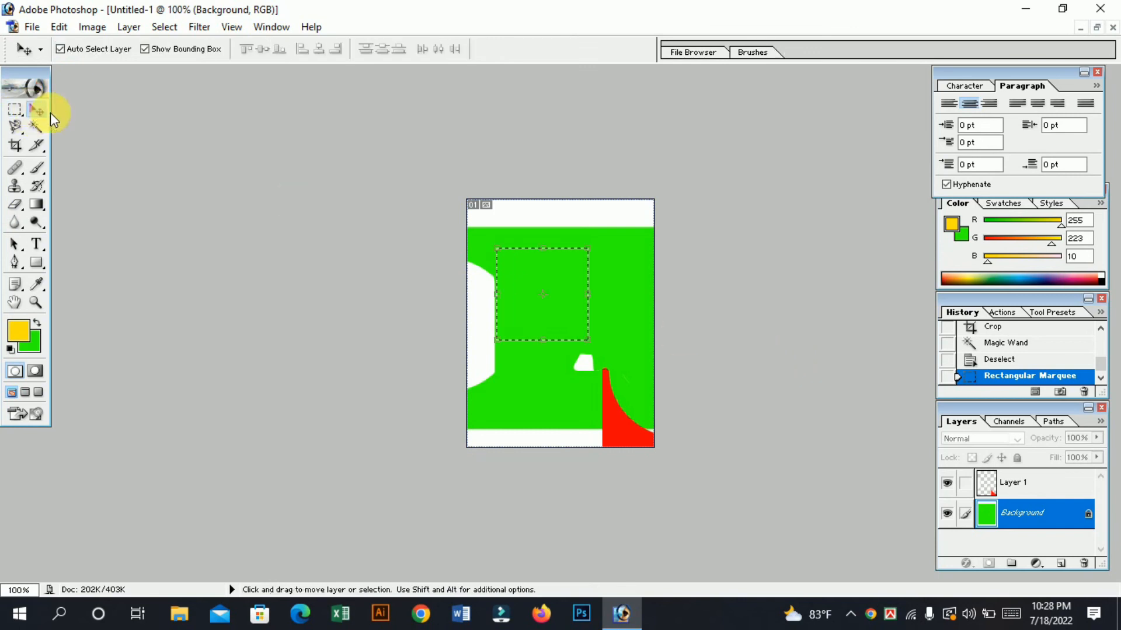
left_click_drag(578, 292, 607, 162)
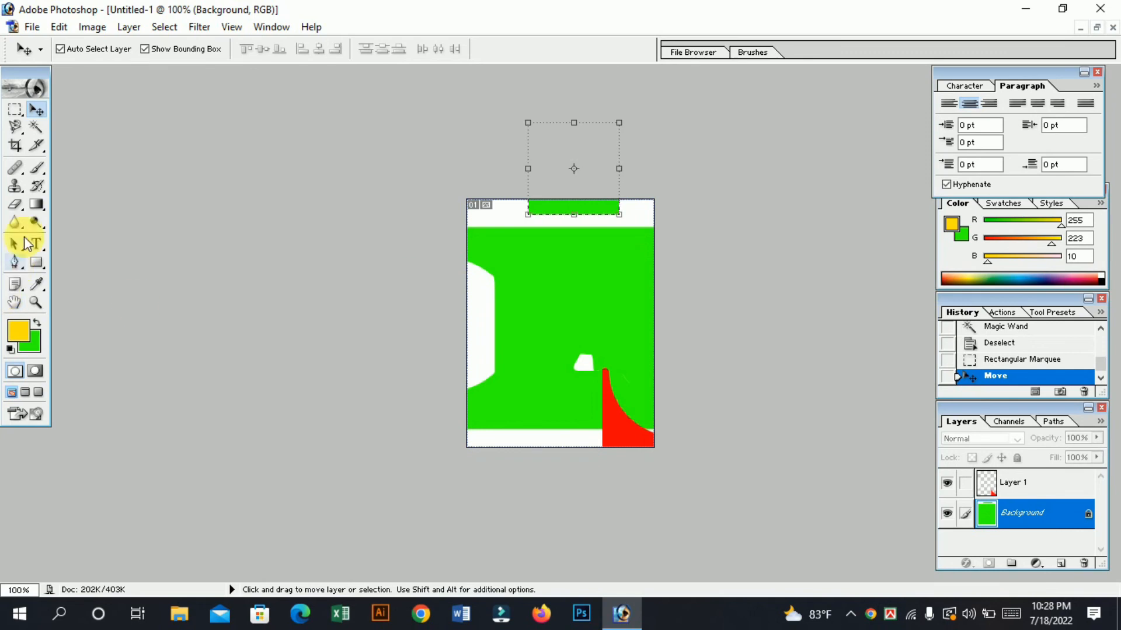
Outline an irregular diagonal selection across the green area with the Polygonal Lasso, ending near the small white shape, and deselect it.
left_click(15, 109)
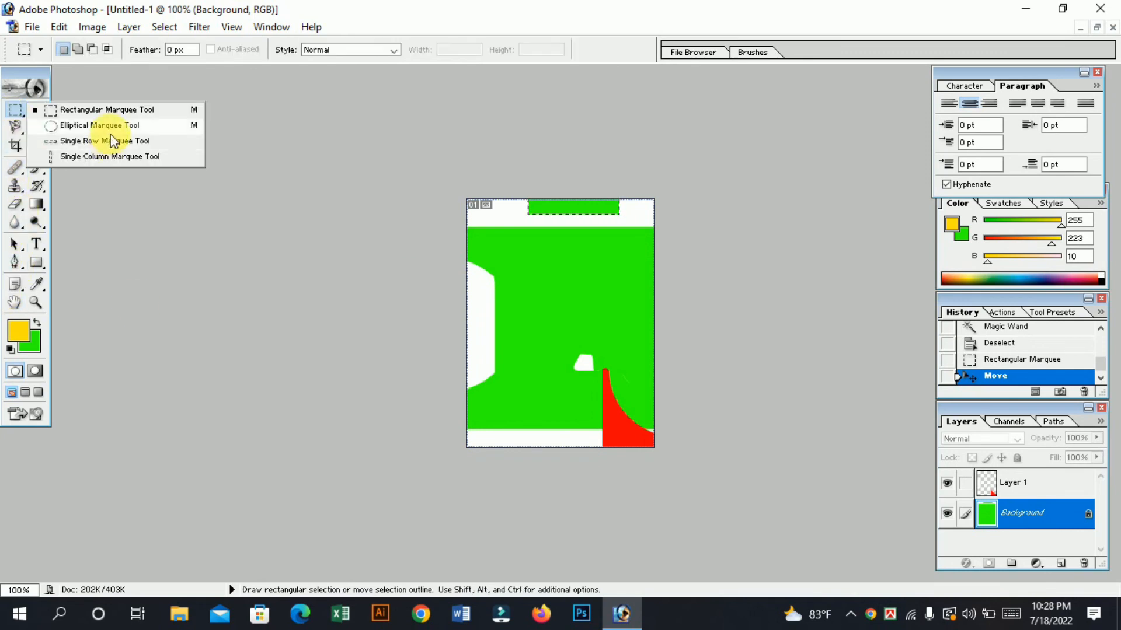
left_click(15, 126)
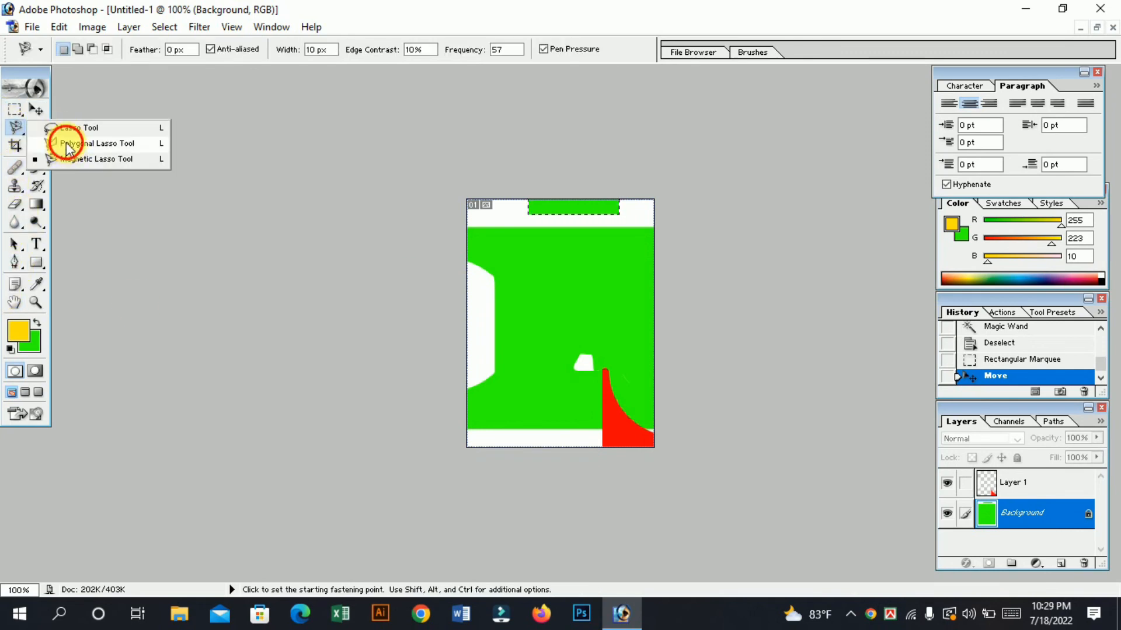
left_click(66, 144)
left_click(480, 260)
left_click(516, 282)
left_click(582, 358)
left_click(610, 346)
left_click(612, 307)
left_click(567, 304)
left_click(563, 286)
left_click(503, 237)
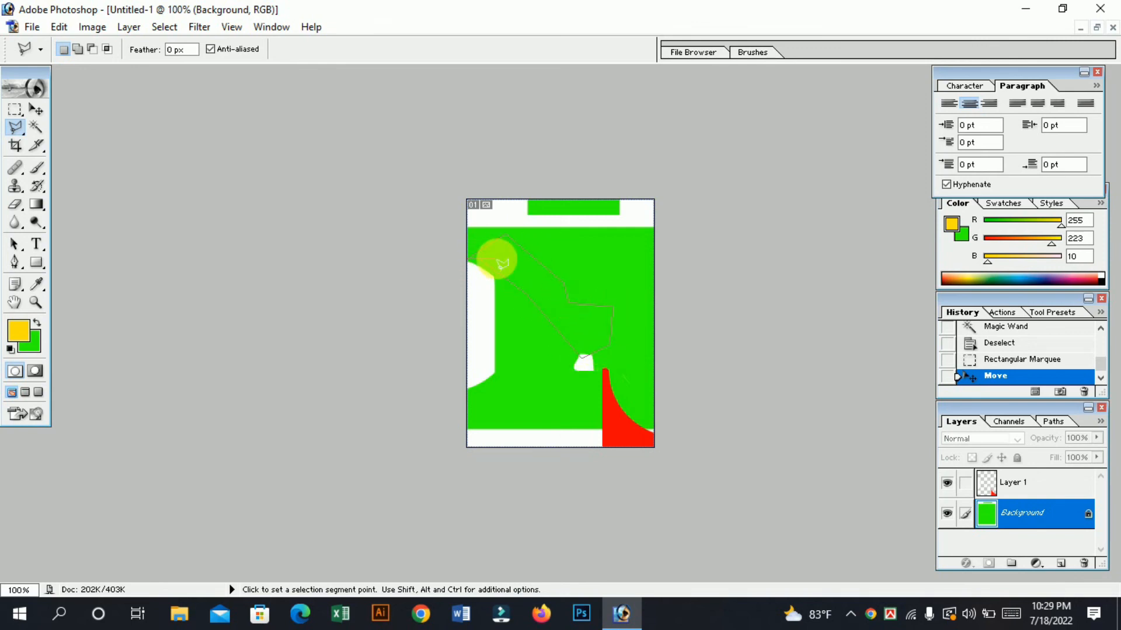
double_click(502, 264)
key("ctrl+d")
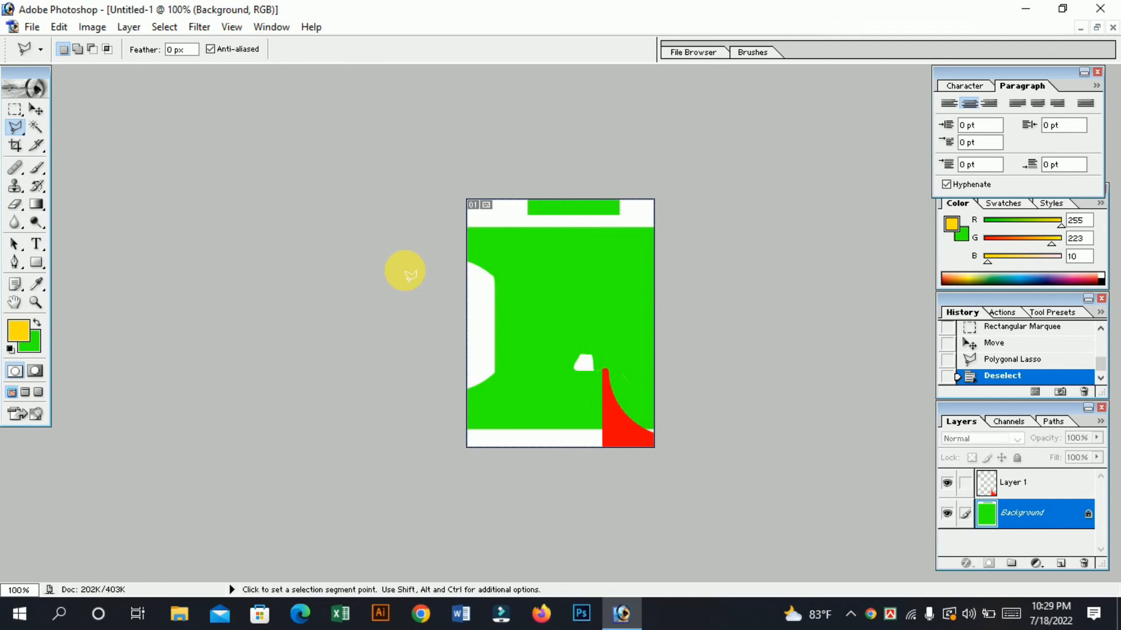
Examine the tool variants in the lasso, healing, stamp and eraser groups of the toolbox.
left_click(35, 128)
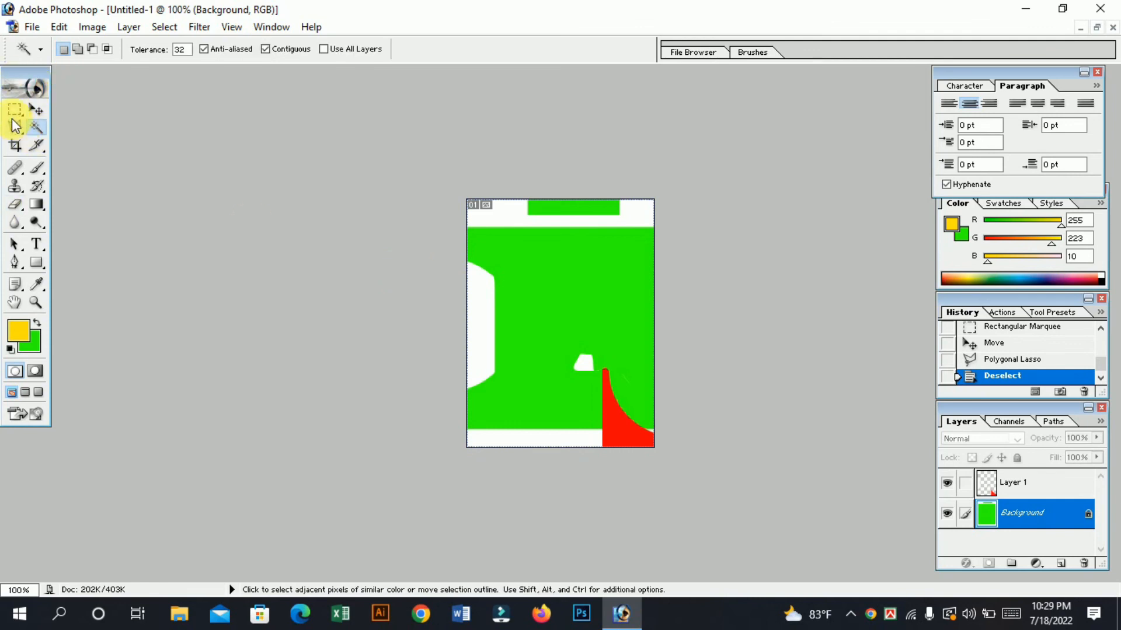
left_click(13, 132)
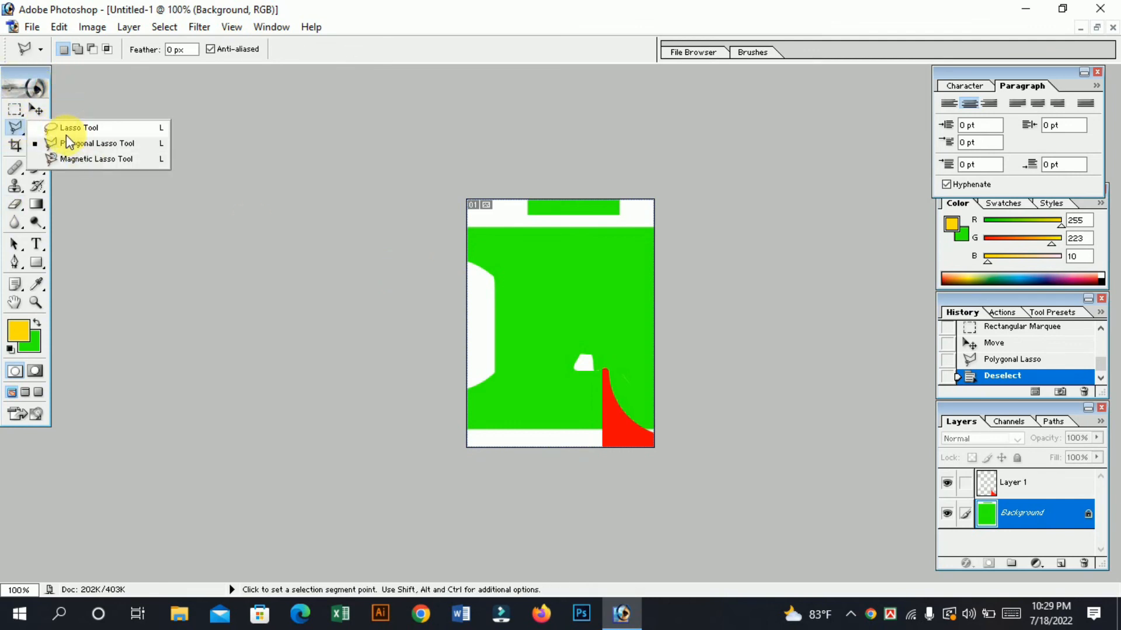
left_click(36, 130)
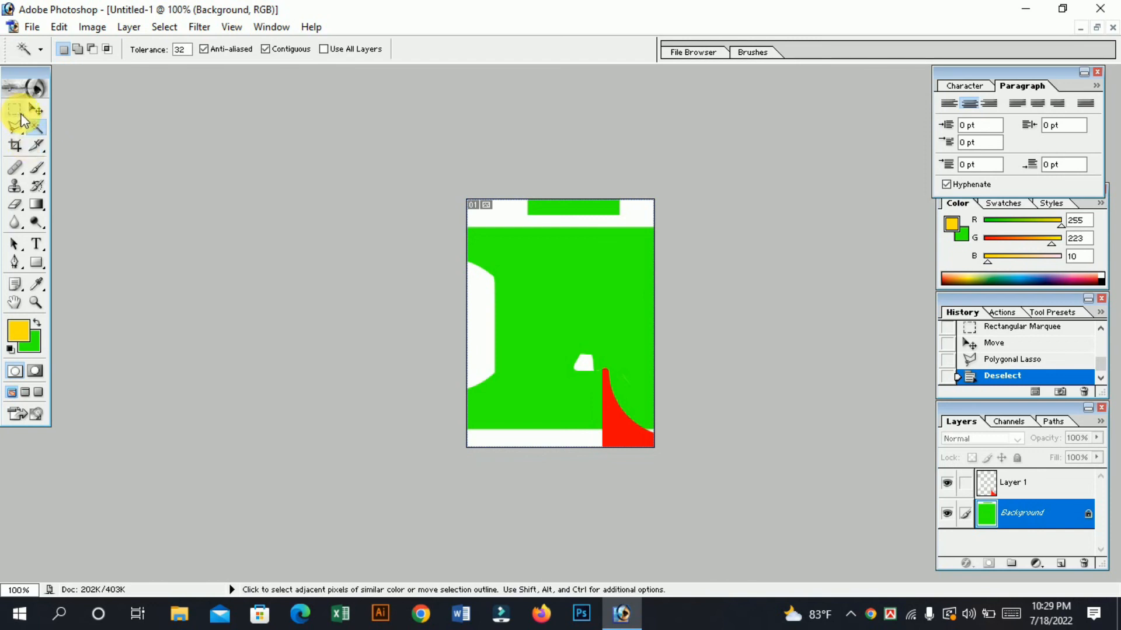
left_click(14, 117)
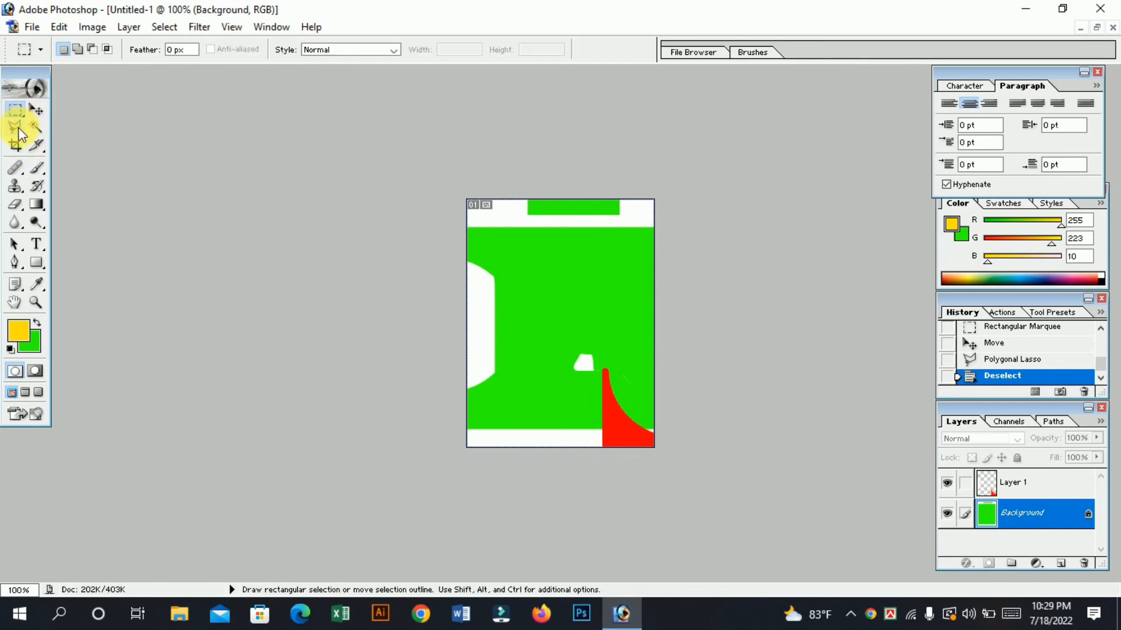
left_click(17, 130)
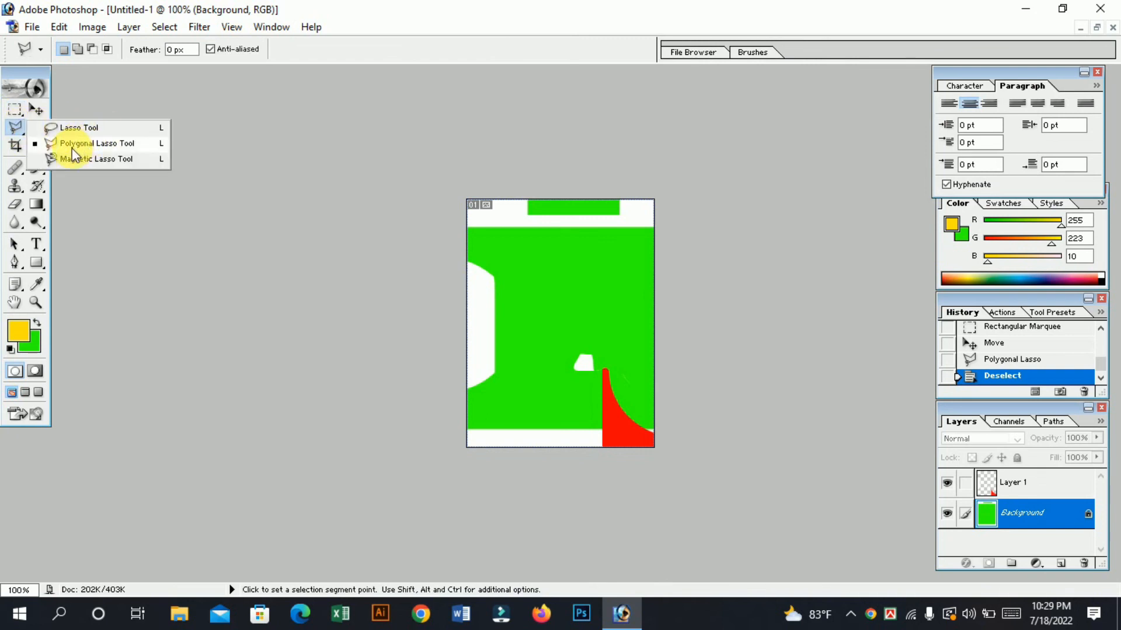
left_click(3, 117)
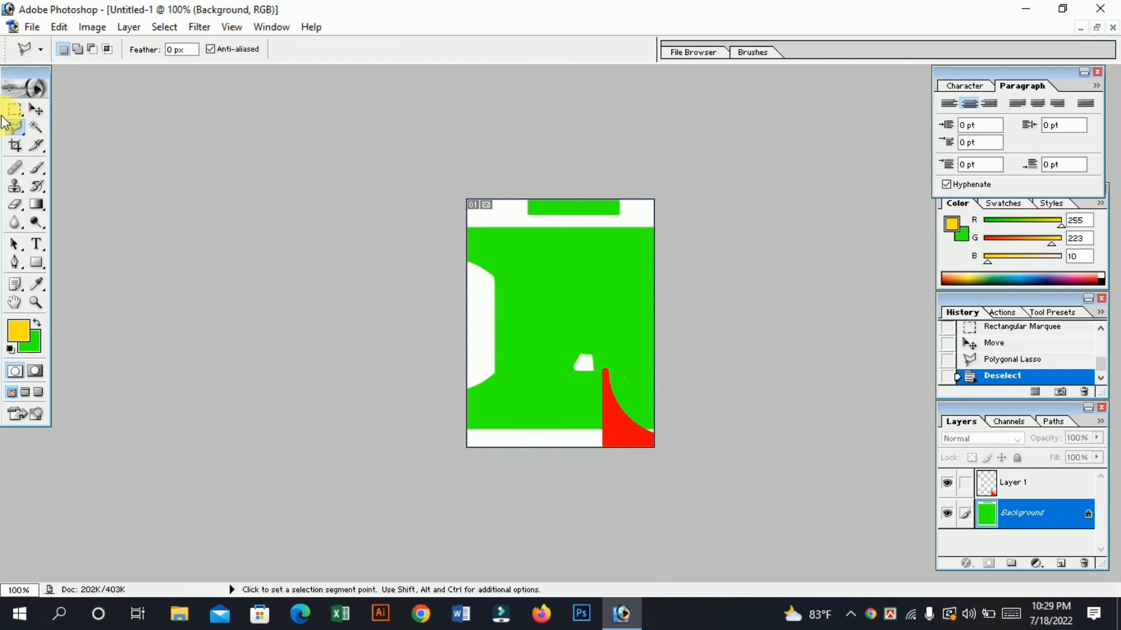
left_click(16, 146)
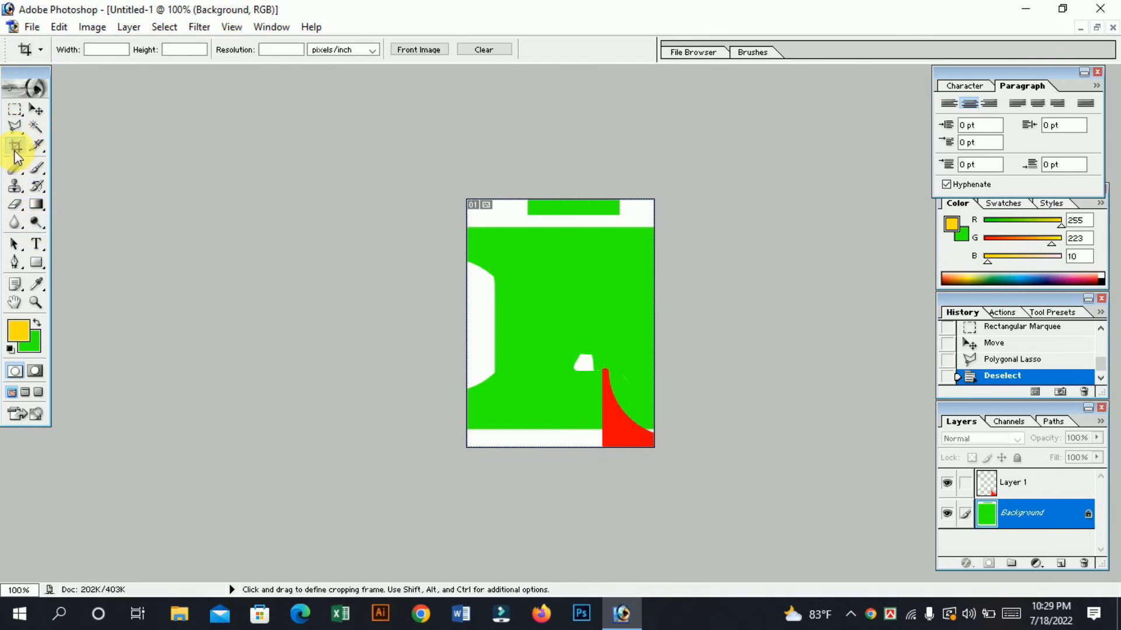
left_click(16, 169)
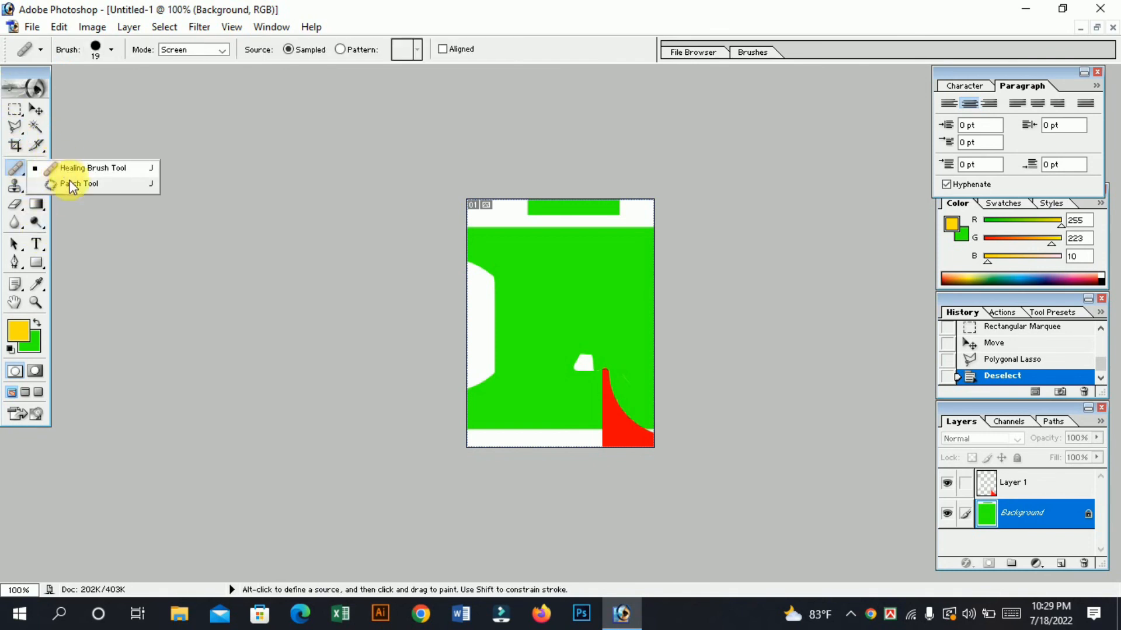
left_click(15, 186)
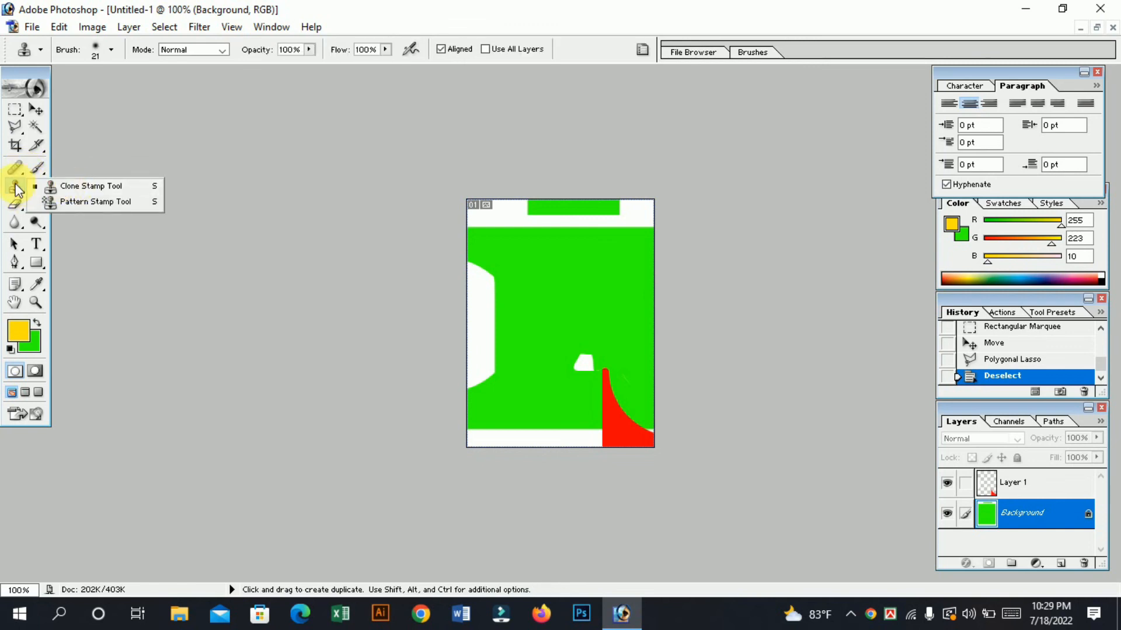
left_click(21, 207)
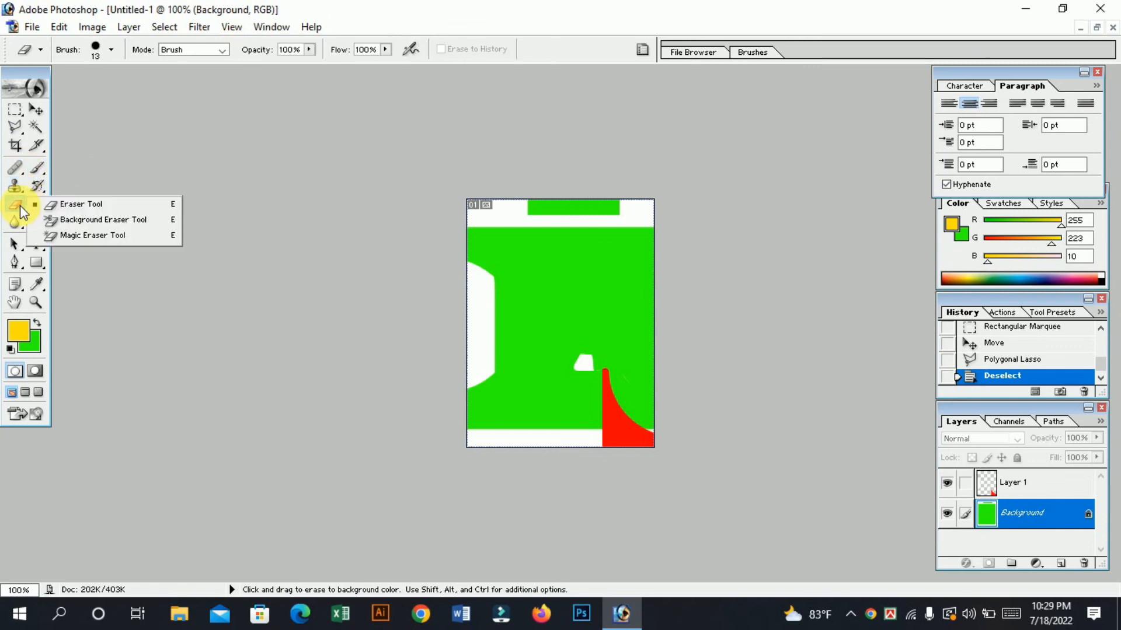
Activate the Healing Brush and make Layer 1 the active layer.
left_click(22, 170)
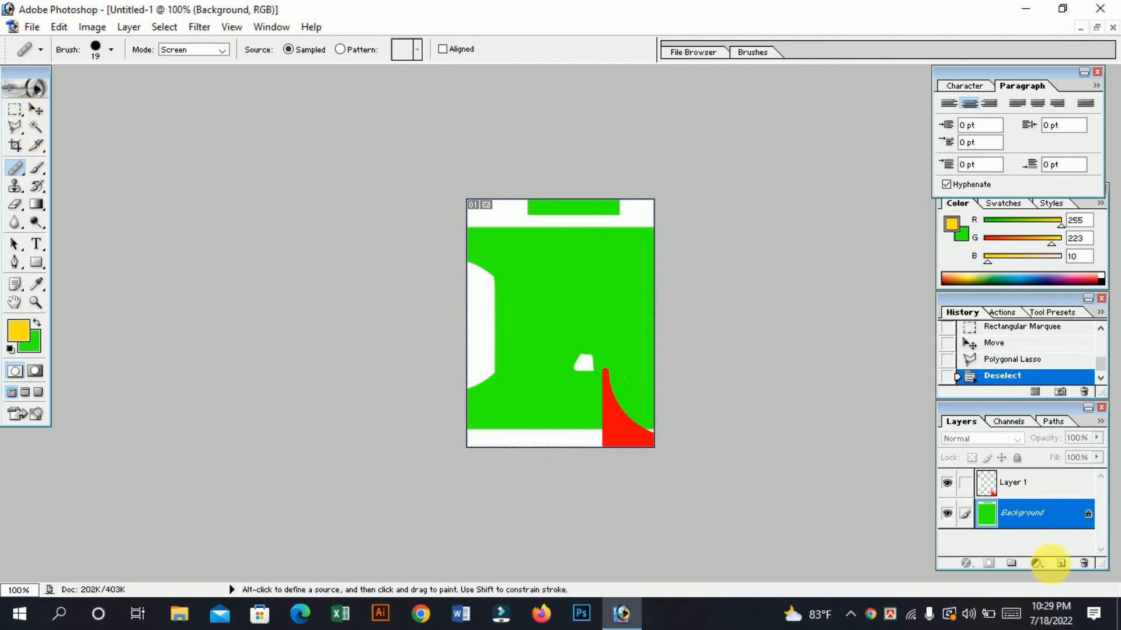
left_click(1019, 485)
left_click(1023, 523)
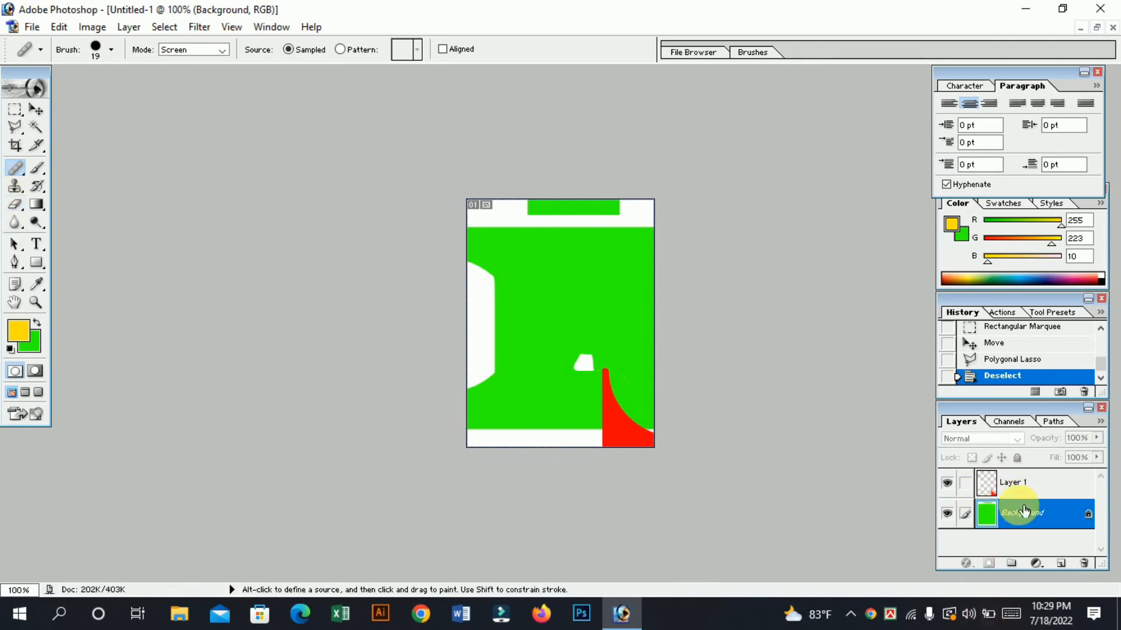
left_click(1018, 484)
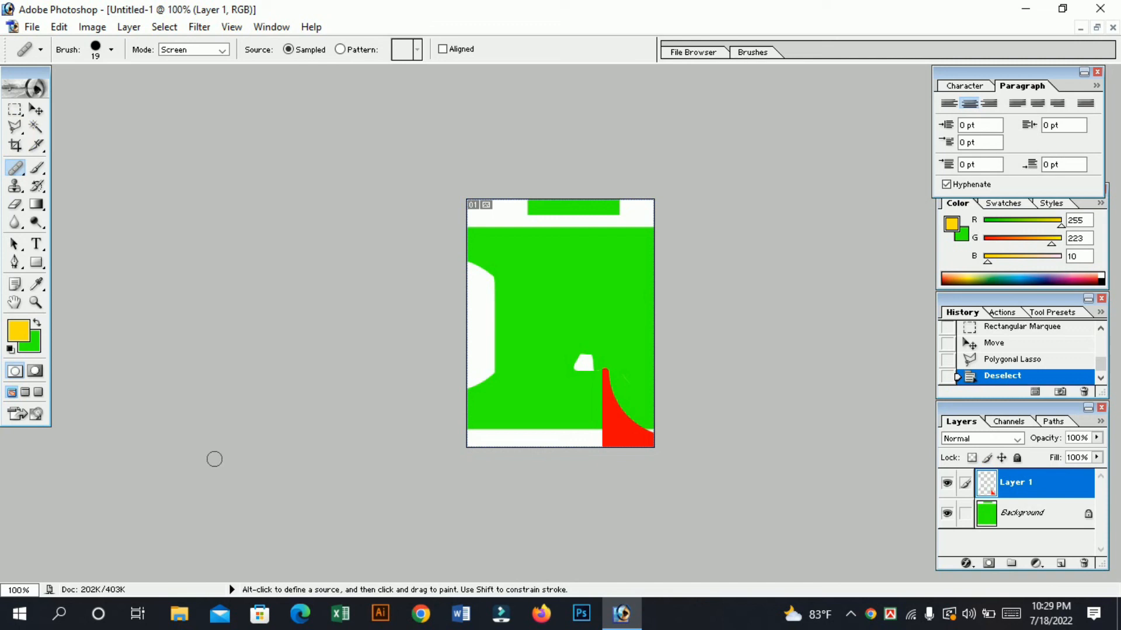